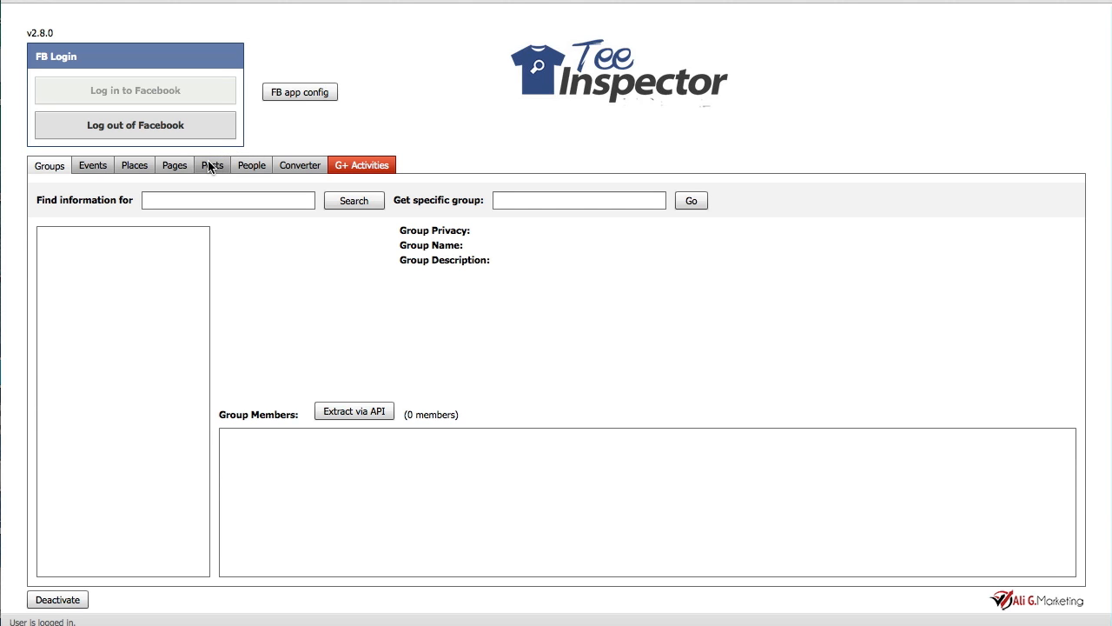
Set the start date for page post extraction to 05/05/2014.
{"action": "left_click", "coordinate": [180, 166]}
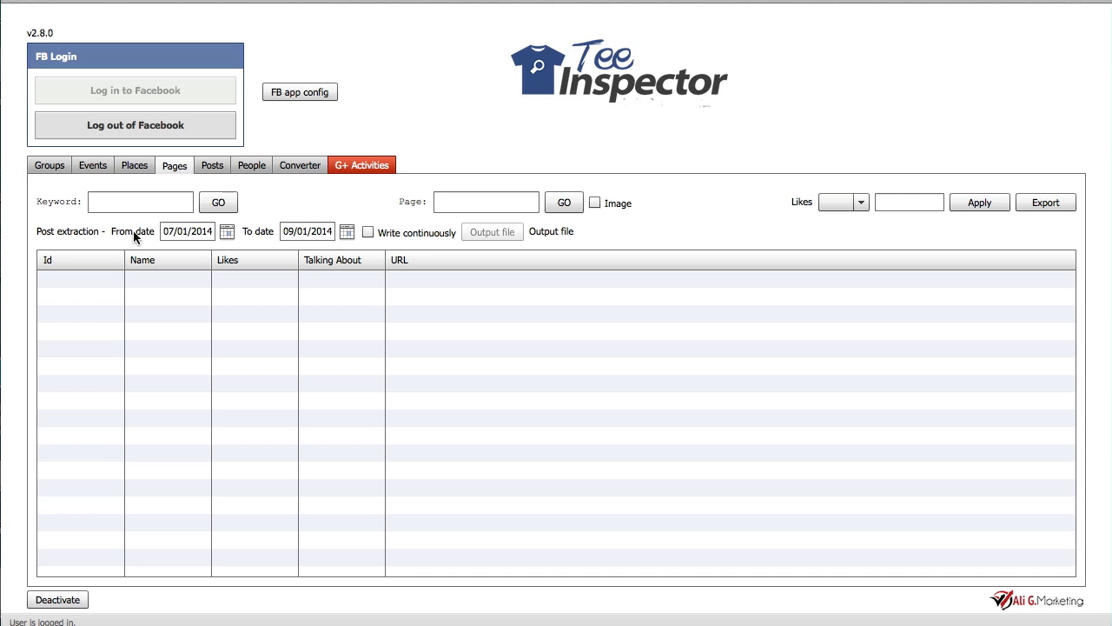
{"action": "left_click", "coordinate": [175, 229]}
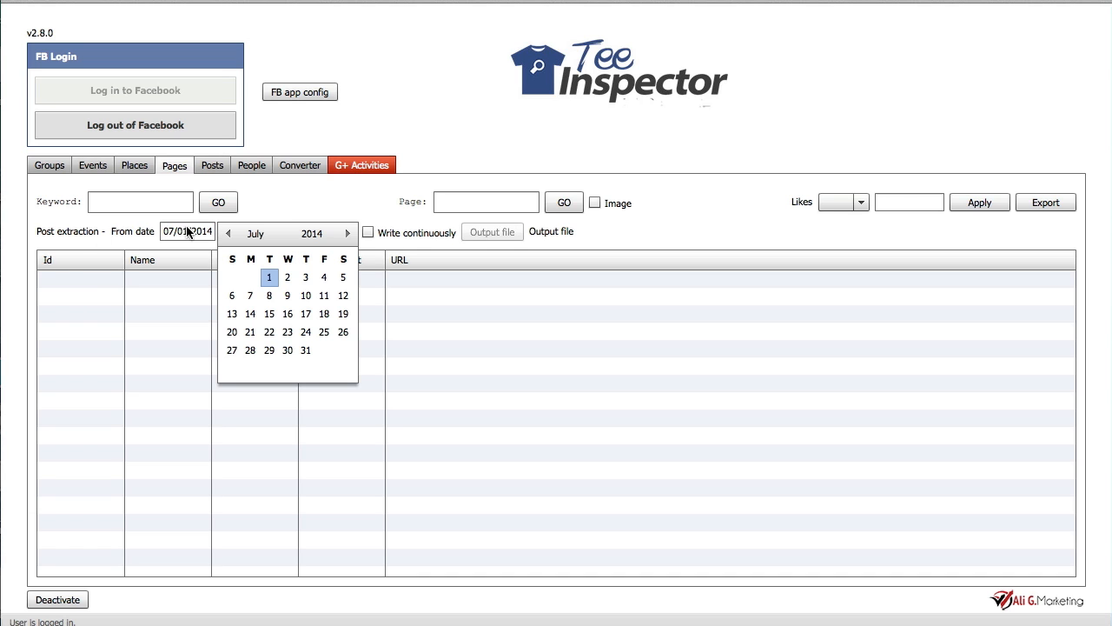
{"action": "left_click", "coordinate": [317, 196]}
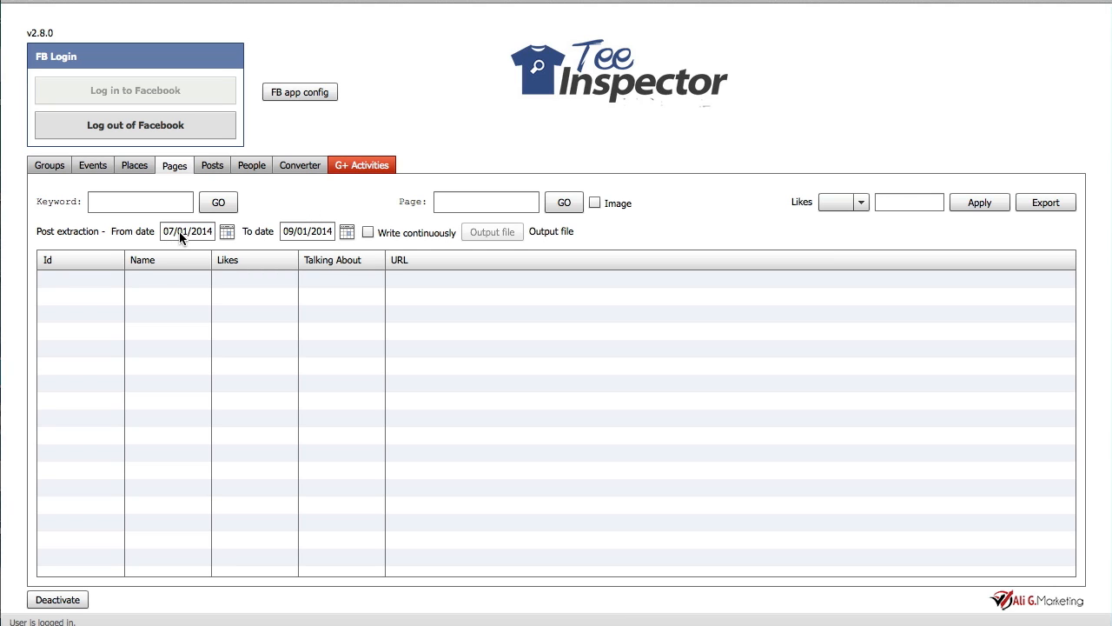
{"action": "left_click", "coordinate": [227, 233]}
{"action": "left_click", "coordinate": [229, 234]}
{"action": "left_click", "coordinate": [229, 234]}
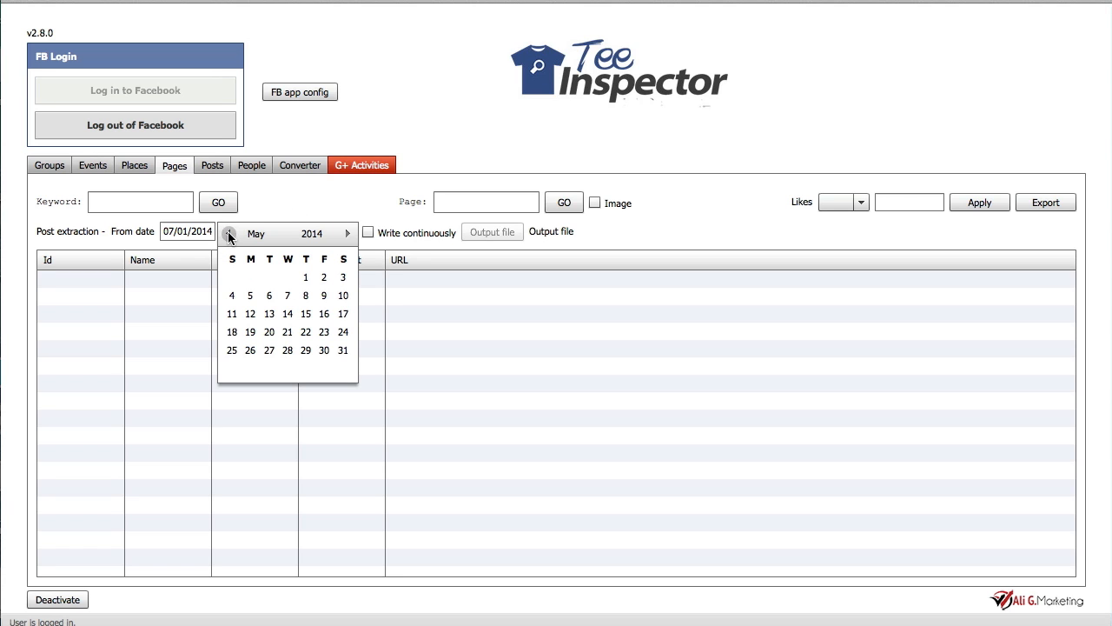
{"action": "left_click", "coordinate": [249, 296]}
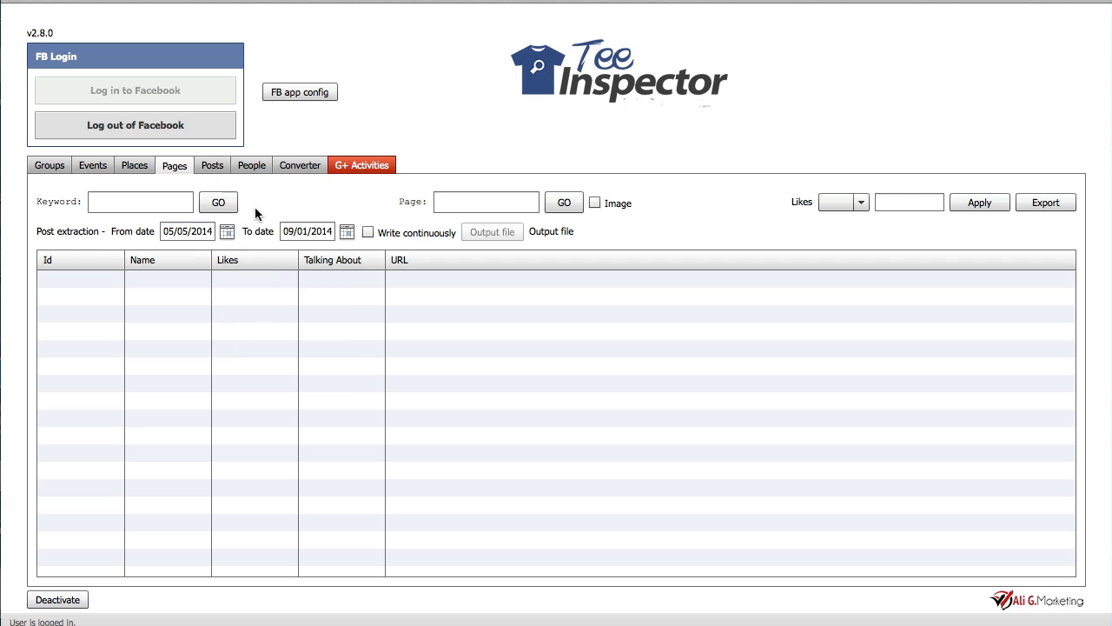
Set the end date for page post extraction to 08/01/2014.
{"action": "left_click", "coordinate": [346, 232]}
{"action": "left_click", "coordinate": [346, 235]}
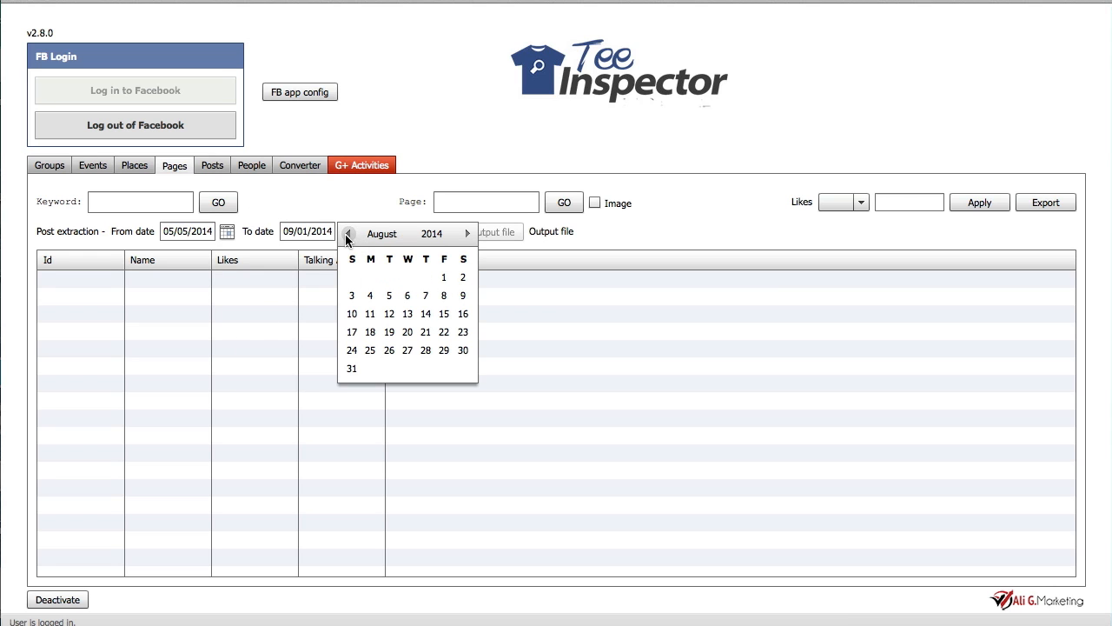
{"action": "left_click", "coordinate": [443, 278]}
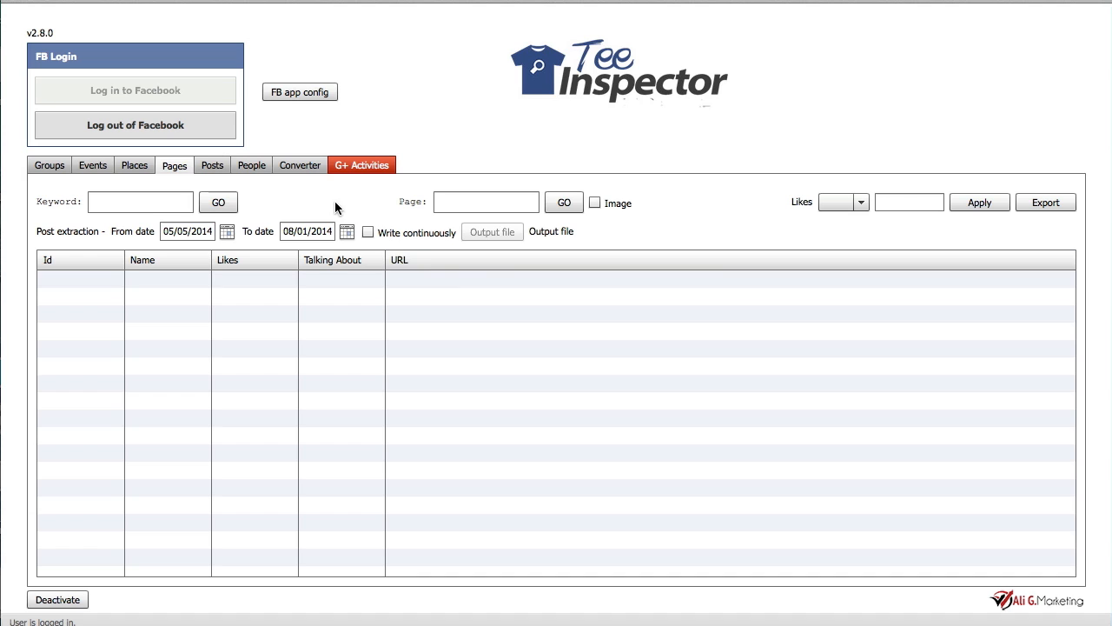
Search for Facebook pages with the keyword "cats".
{"action": "left_click", "coordinate": [139, 202]}
{"action": "type", "text": "cats"}
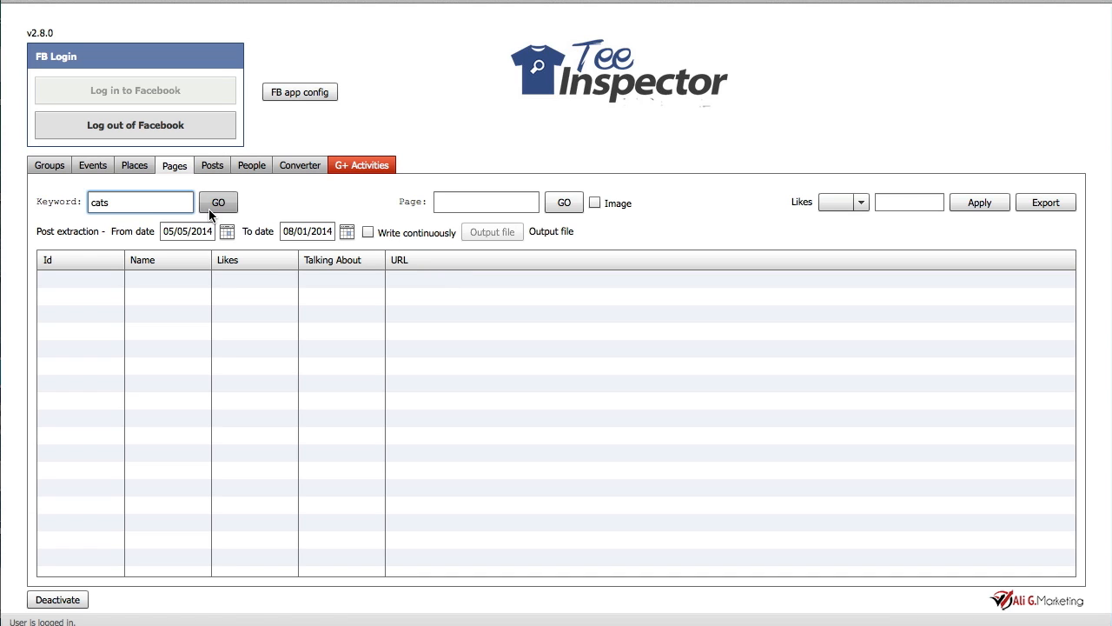
{"action": "left_click", "coordinate": [218, 202]}
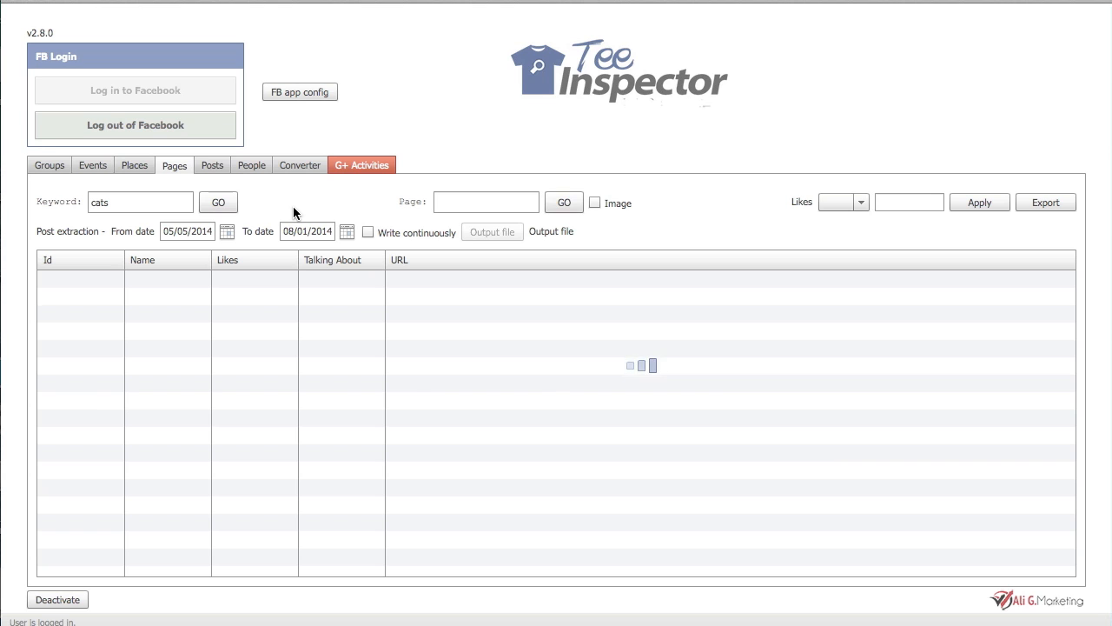
View all posts by owner for the Cats Paradise page, confirming the display, and look through the post list.
{"action": "left_click", "coordinate": [178, 298]}
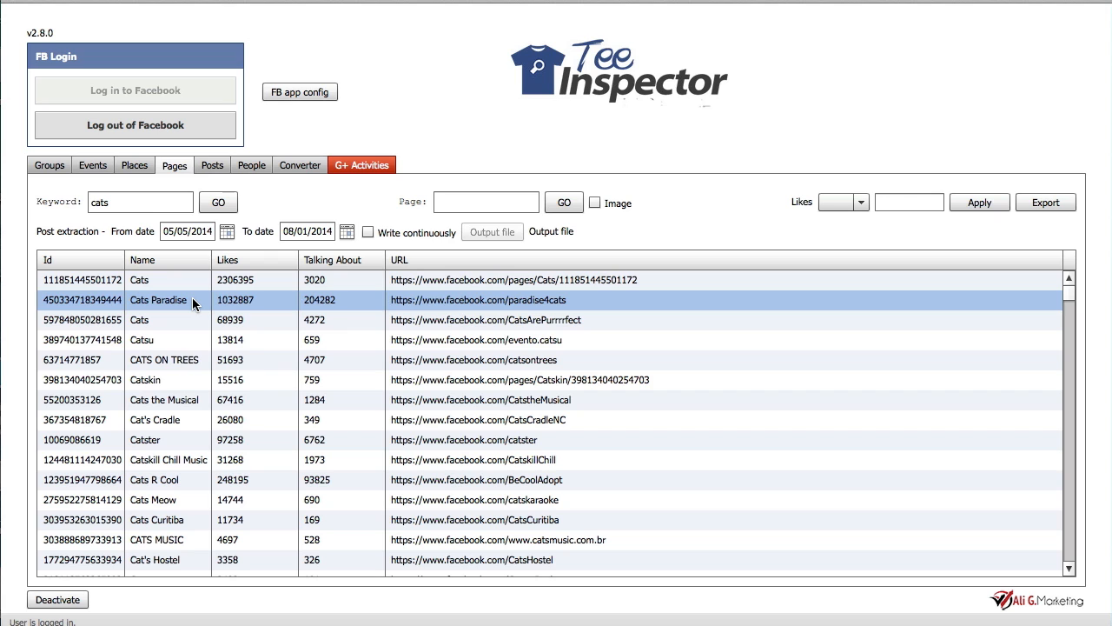
{"action": "right_click", "coordinate": [192, 300]}
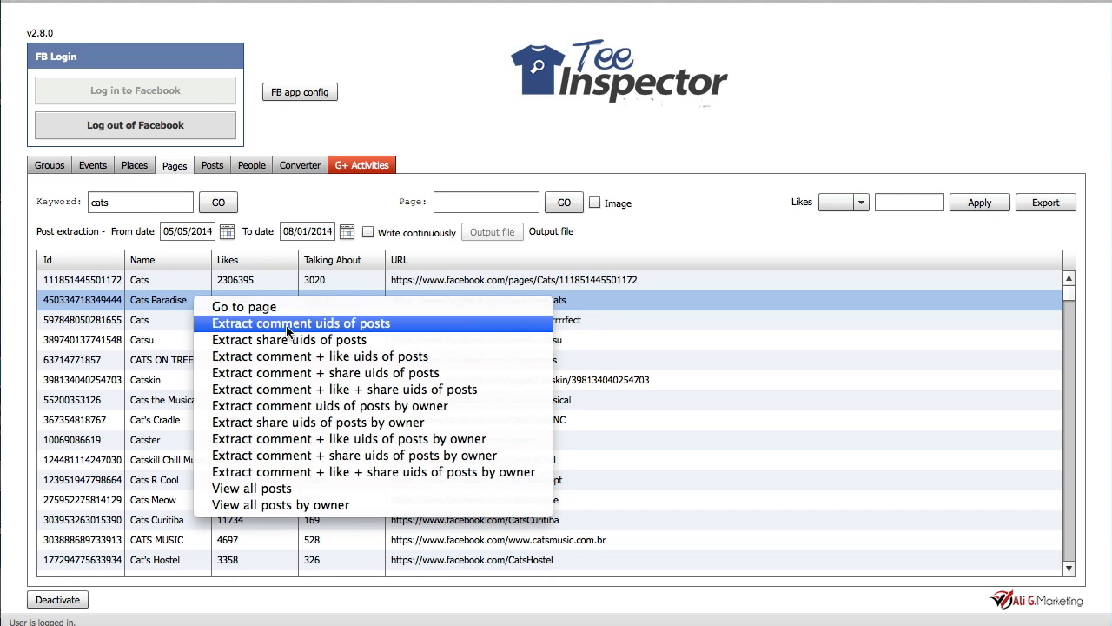
{"action": "left_click", "coordinate": [351, 505]}
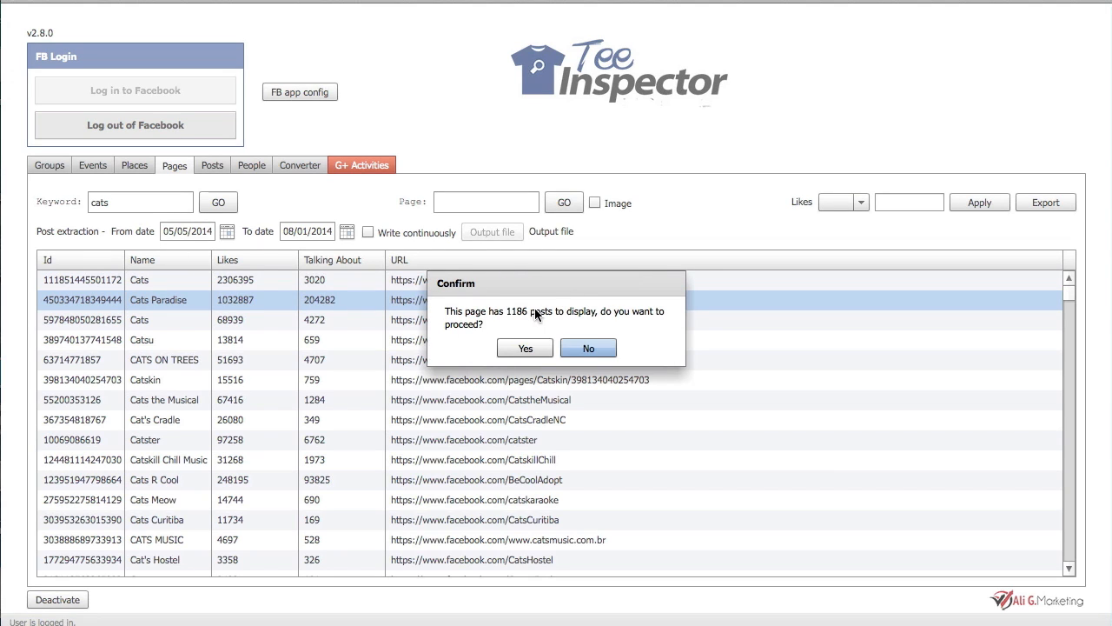
{"action": "left_click_drag", "start_coordinate": [507, 309], "coordinate": [529, 308]}
{"action": "left_click", "coordinate": [526, 347]}
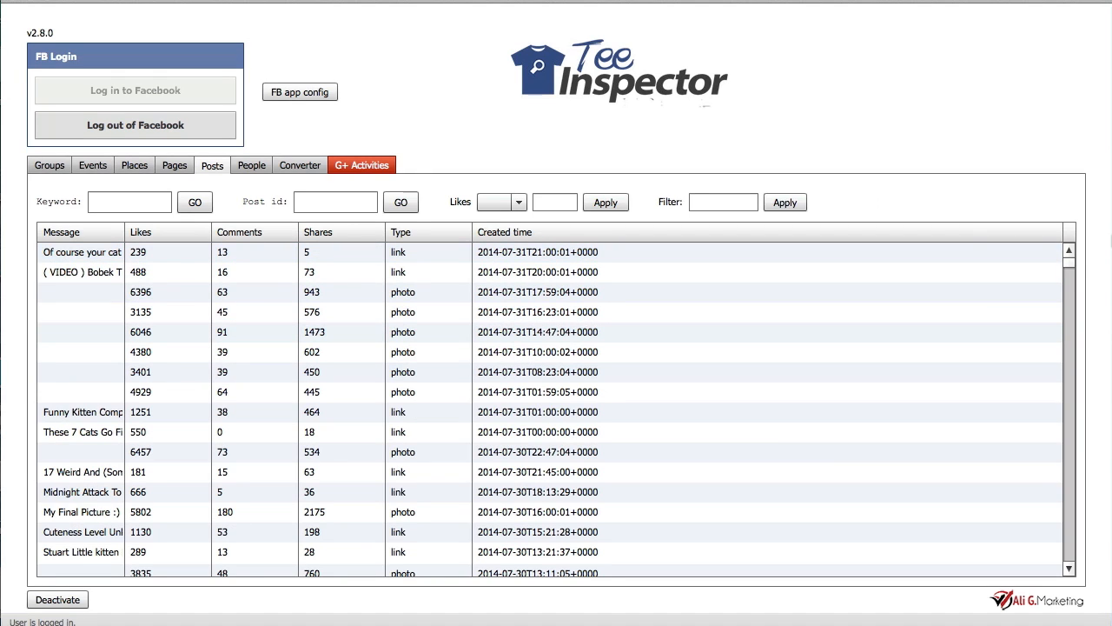
{"action": "mouse_move", "coordinate": [1071, 265]}
{"action": "left_mouse_down"}
{"action": "mouse_move", "coordinate": [1075, 530]}
{"action": "mouse_move", "coordinate": [1068, 248]}
{"action": "left_mouse_up"}
Try extracting the comment + like uids of posts by owner for the Cats Paradise page, without saving the members.csv file.
{"action": "left_click", "coordinate": [171, 168]}
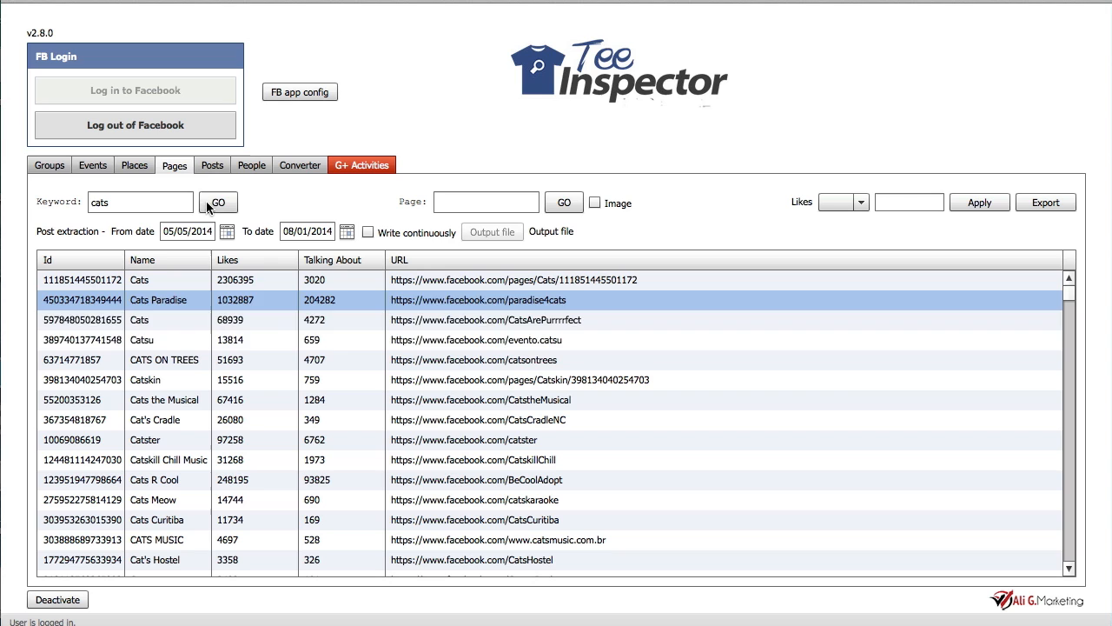
{"action": "right_click", "coordinate": [233, 300]}
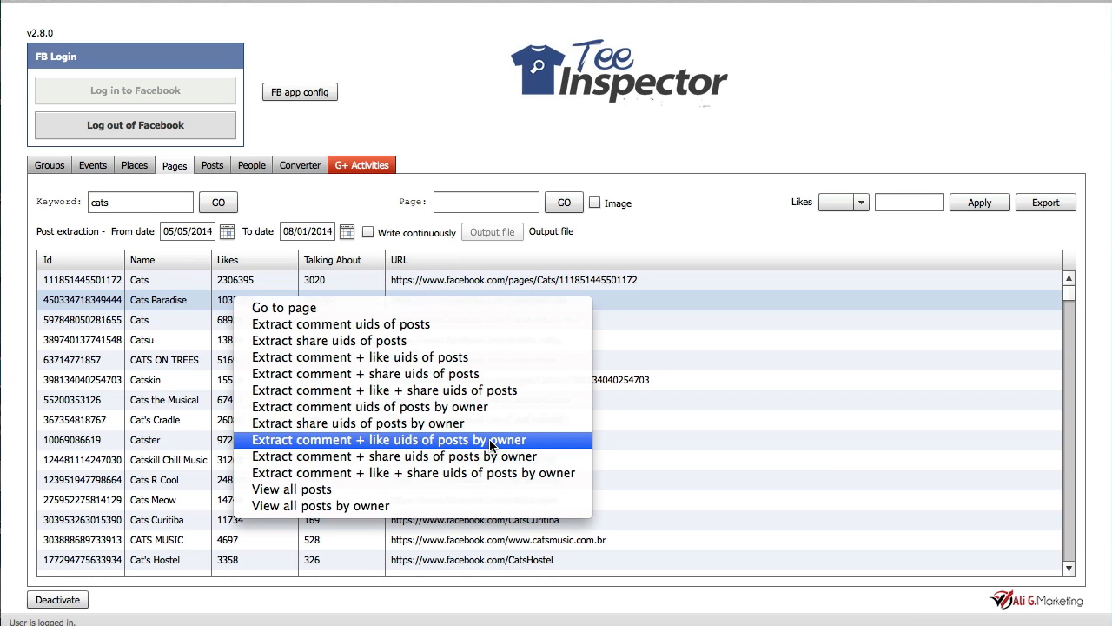
{"action": "left_click", "coordinate": [545, 439]}
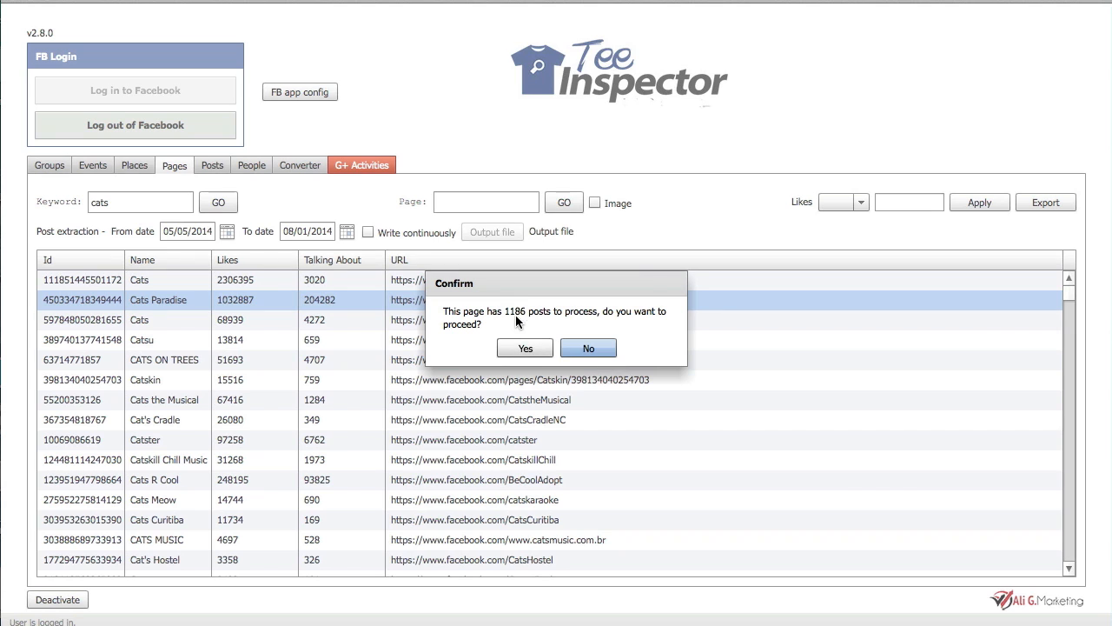
{"action": "left_click", "coordinate": [526, 348]}
{"action": "left_click", "coordinate": [526, 349]}
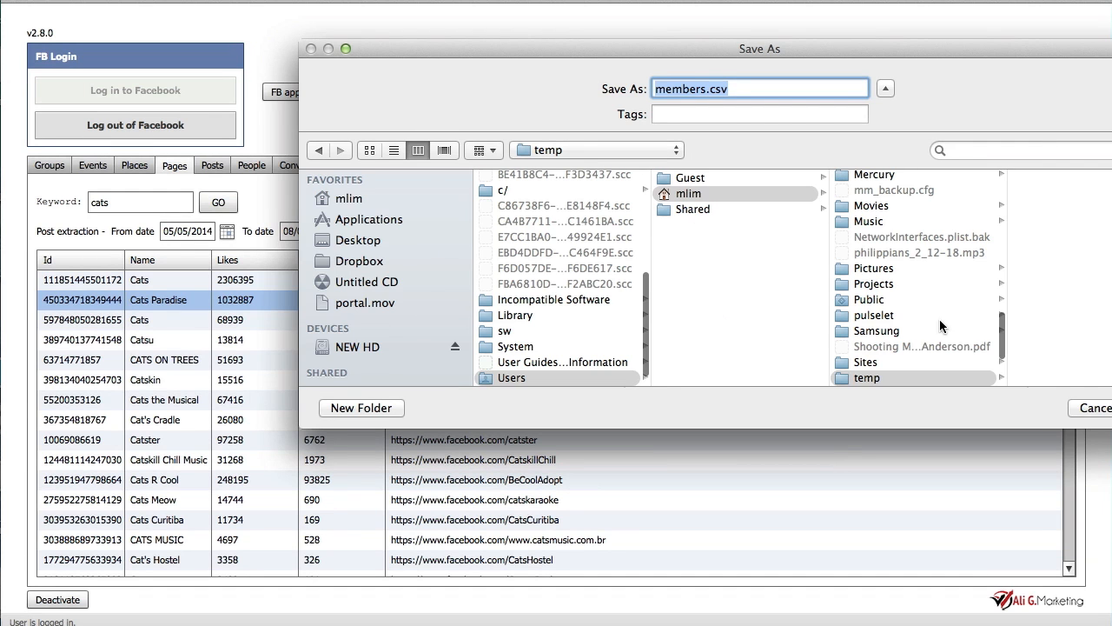
{"action": "left_click", "coordinate": [1095, 408]}
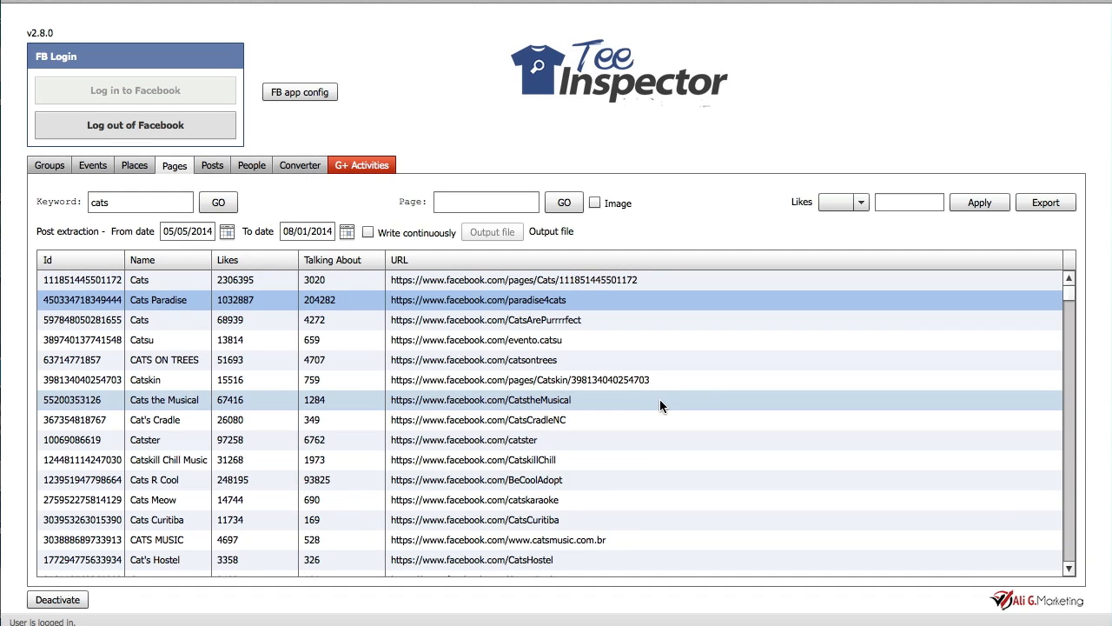
Enable continuous writing for the extraction and set its output file to output-cats.csv in the temp folder.
{"action": "left_click", "coordinate": [369, 232]}
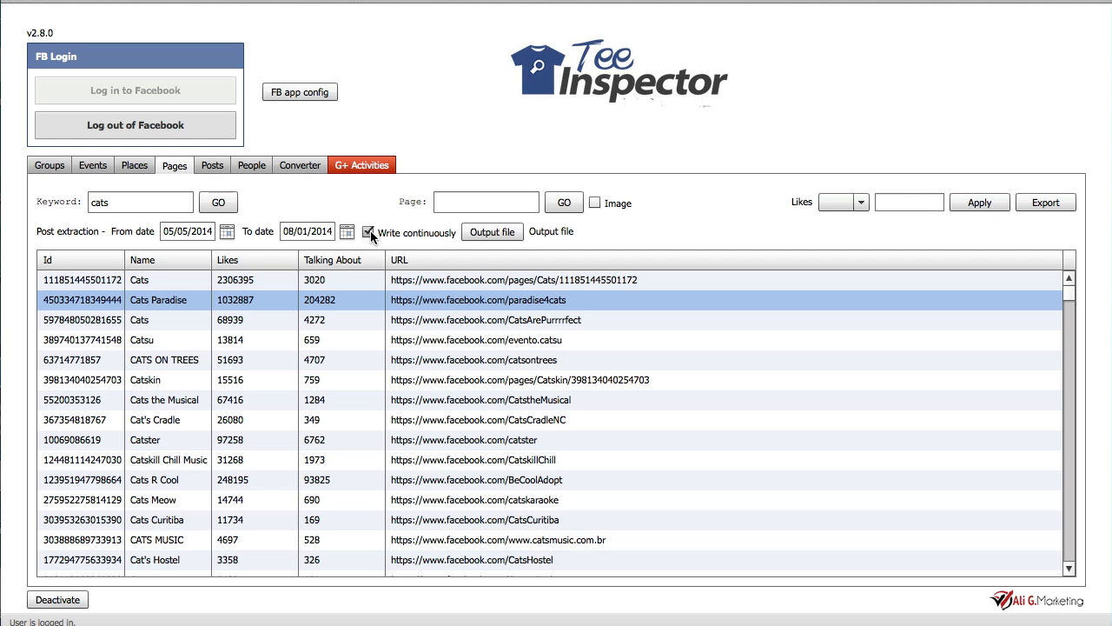
{"action": "left_click", "coordinate": [505, 231]}
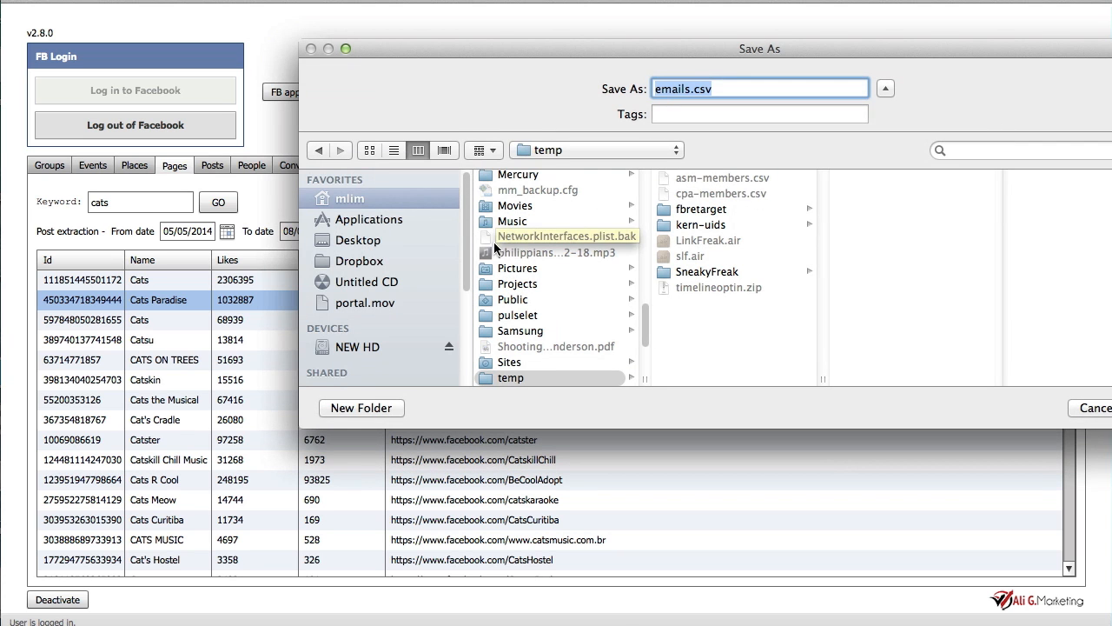
{"action": "left_click_drag", "start_coordinate": [566, 44], "coordinate": [405, 116]}
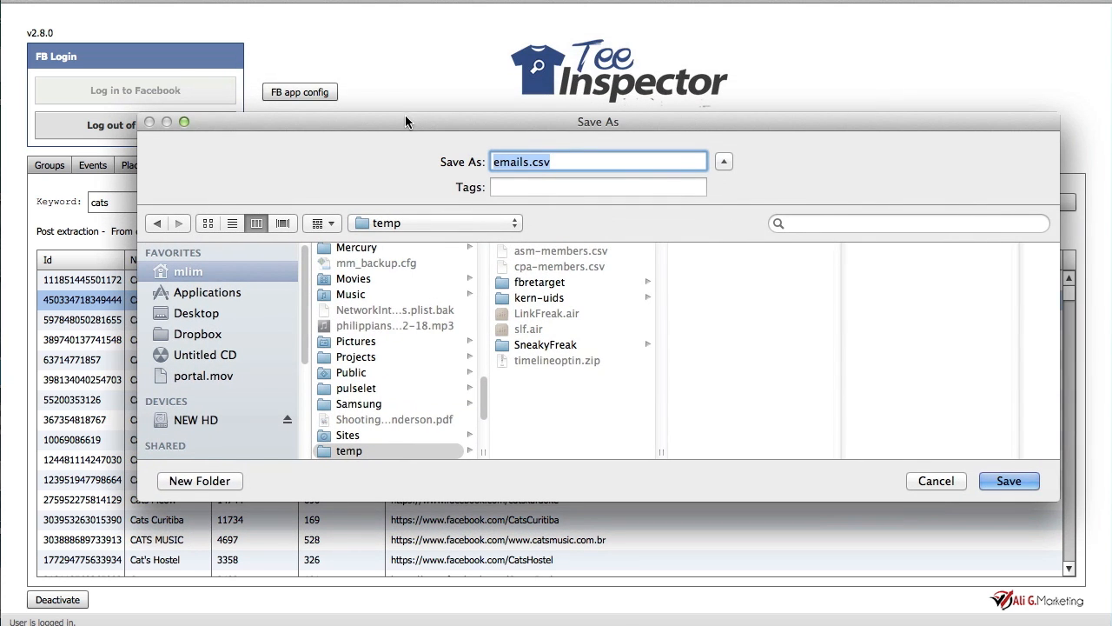
{"action": "left_click", "coordinate": [528, 163]}
{"action": "left_click_drag", "start_coordinate": [528, 162], "coordinate": [464, 168]}
{"action": "type", "text": "output-cats"}
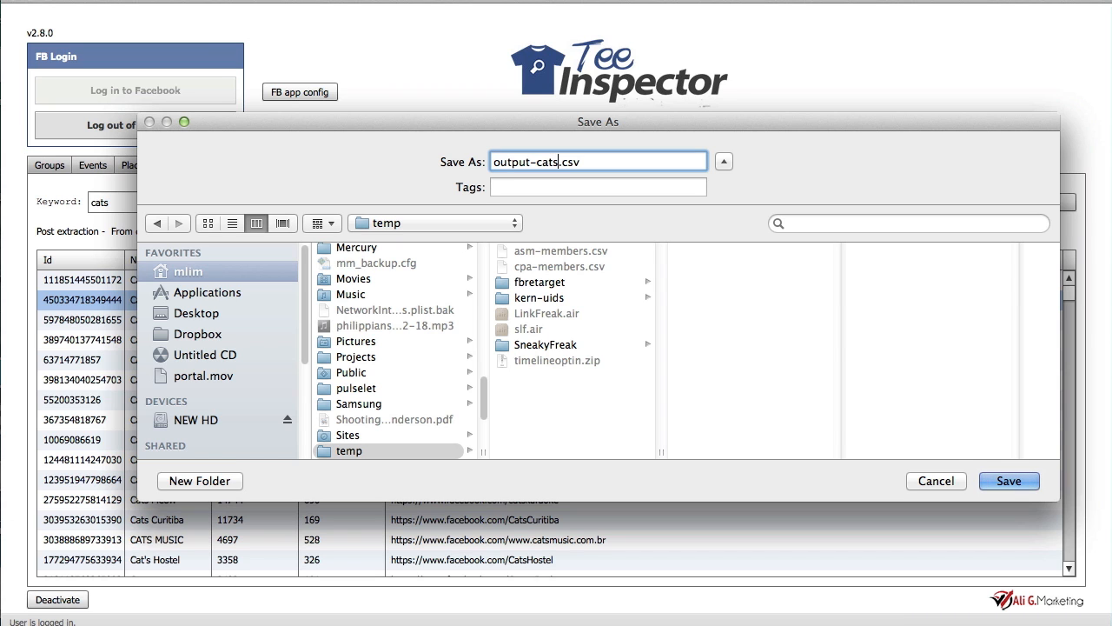
{"action": "left_click", "coordinate": [1009, 480]}
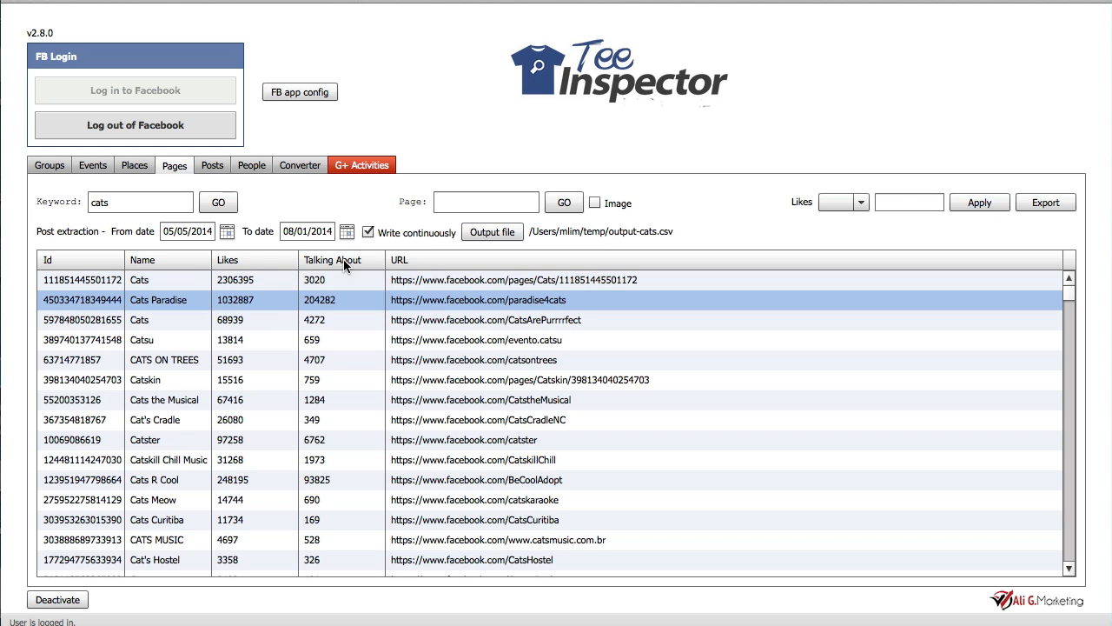
Switch to Finder and open the temp folder in the home directory to examine its files.
{"action": "left_click", "coordinate": [276, 298]}
{"action": "left_click_drag", "start_coordinate": [1111, 624], "coordinate": [1107, 171]}
{"action": "left_click", "coordinate": [539, 548]}
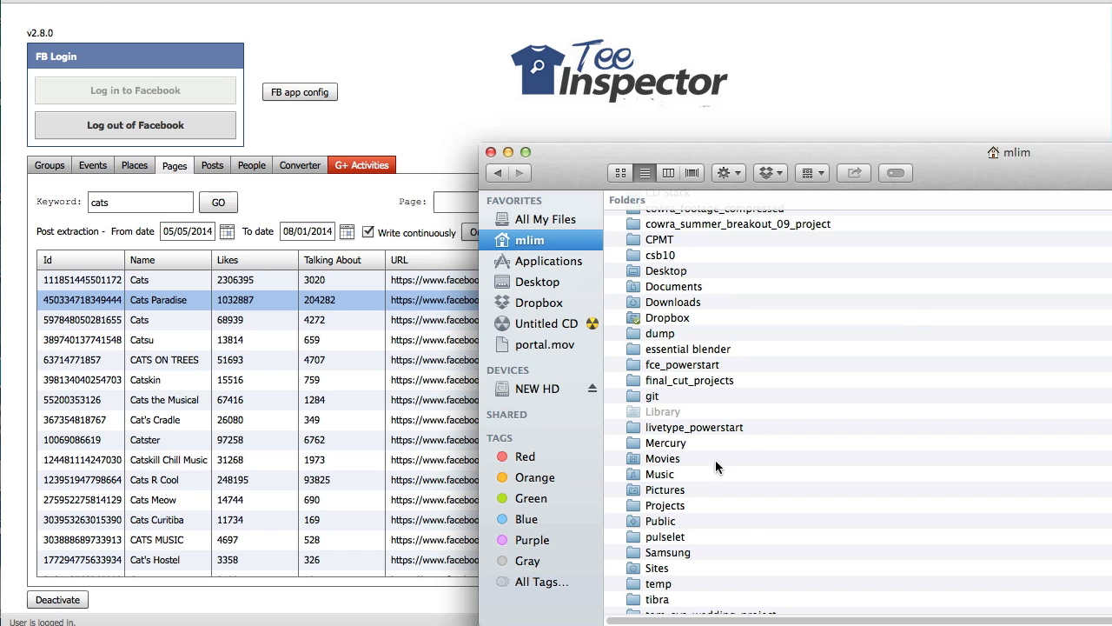
{"action": "left_click", "coordinate": [792, 581]}
{"action": "double_click", "coordinate": [793, 581]}
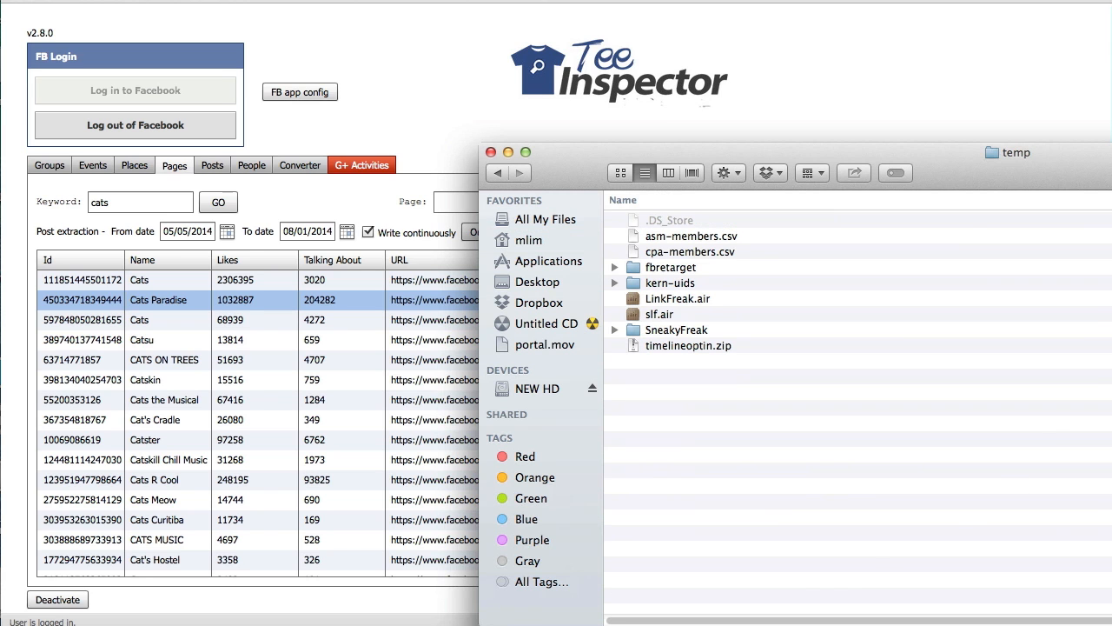
{"action": "left_click_drag", "start_coordinate": [1109, 170], "coordinate": [653, 149]}
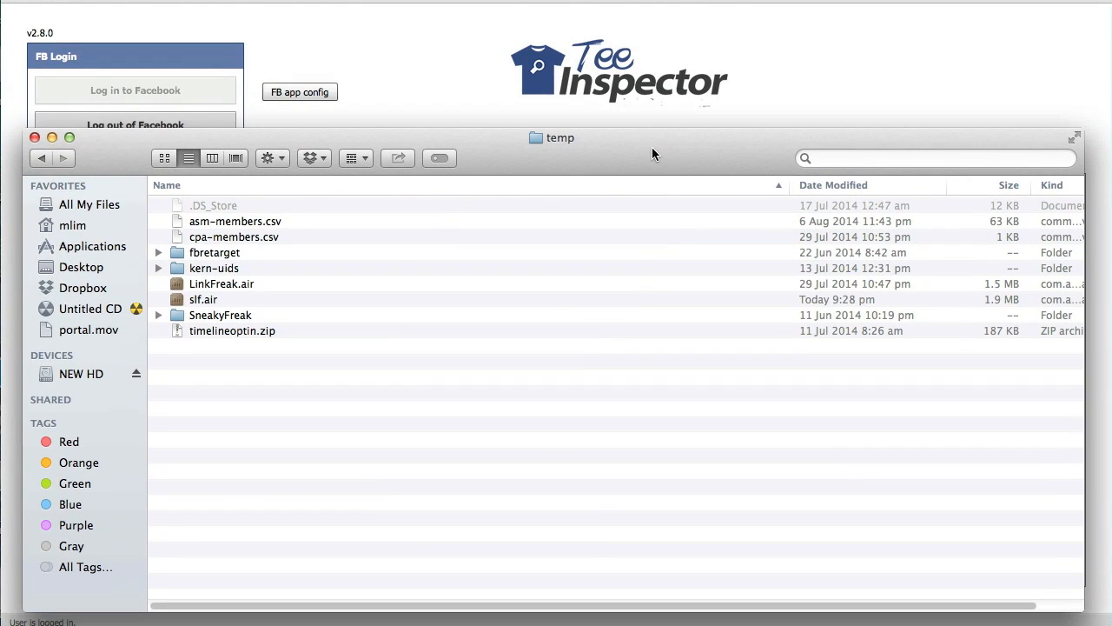
Return to Tee Inspector and start extracting the comment + like uids of posts by owner for the Cats Paradise page.
{"action": "left_click", "coordinate": [604, 2]}
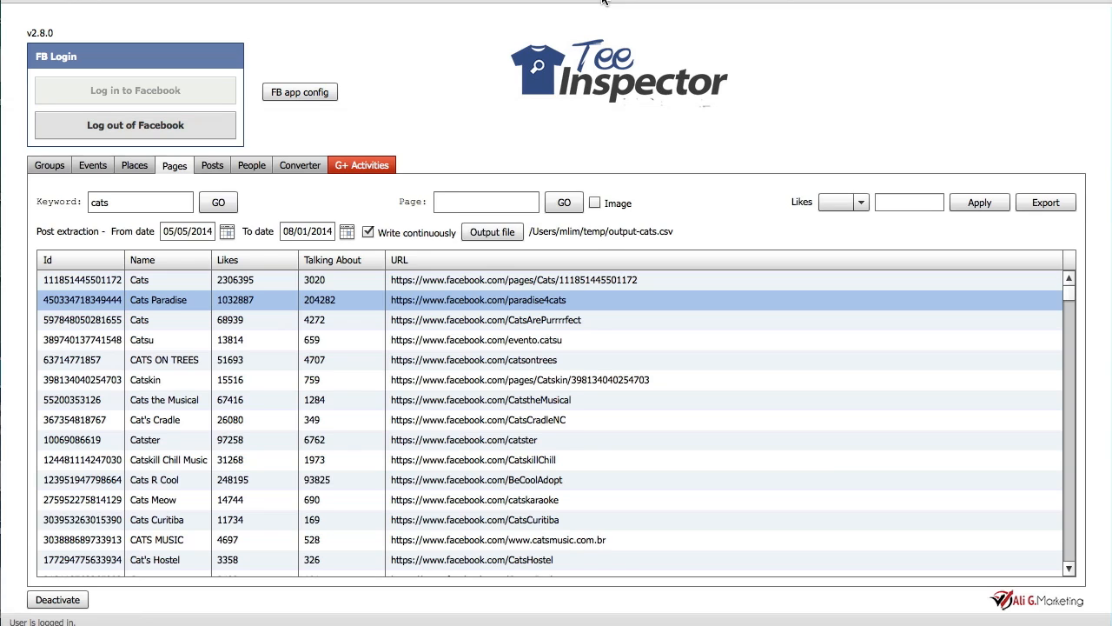
{"action": "right_click", "coordinate": [253, 298]}
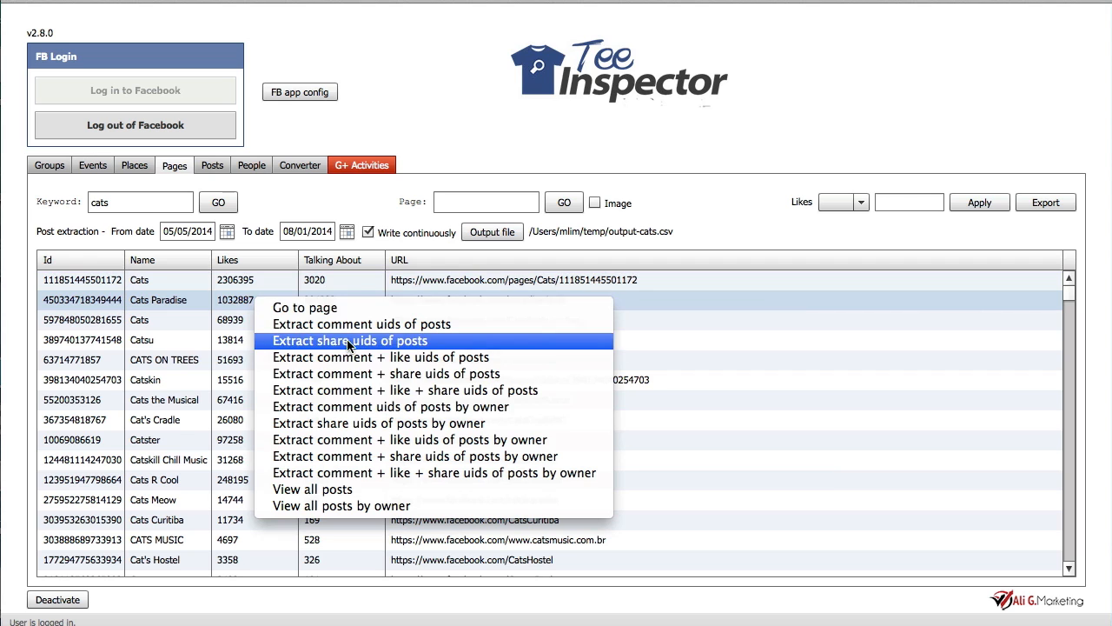
{"action": "left_click", "coordinate": [484, 441]}
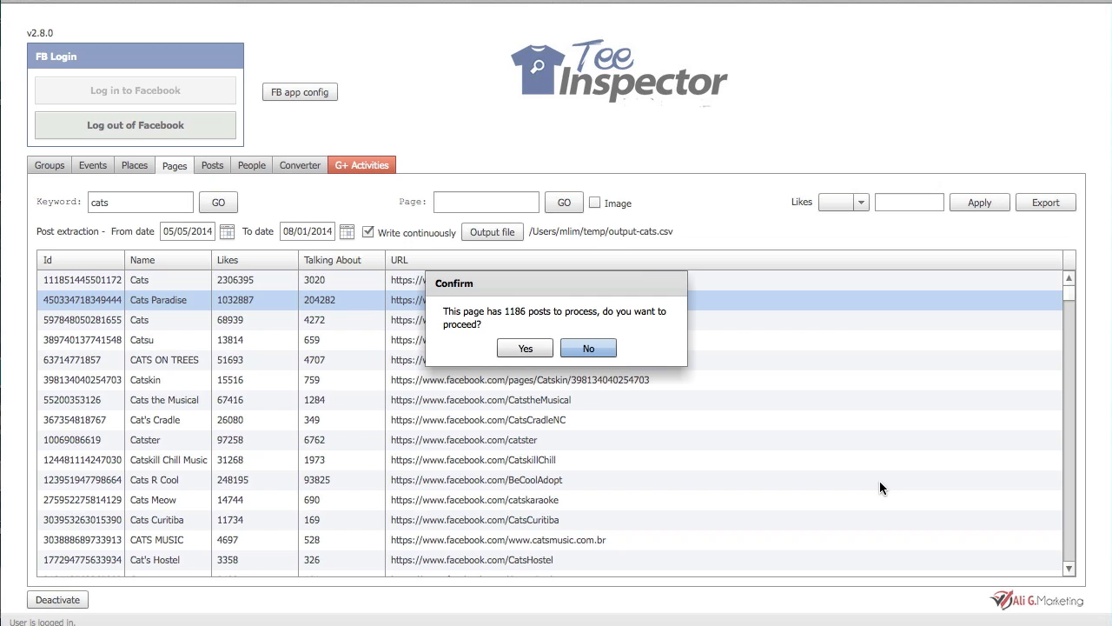
{"action": "left_click", "coordinate": [534, 347]}
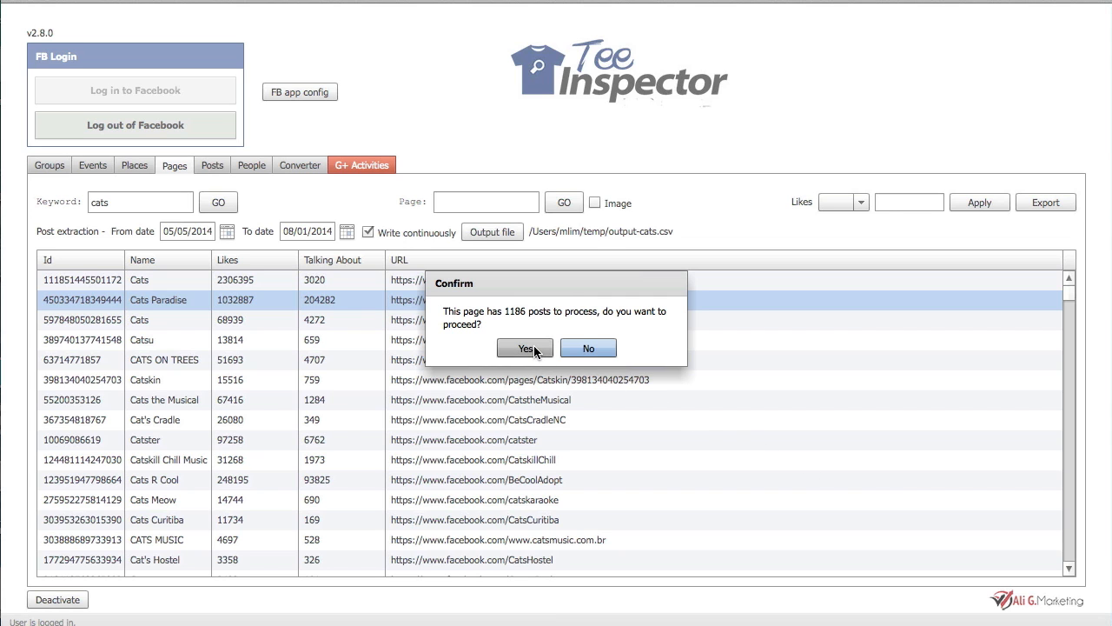
{"action": "left_click", "coordinate": [535, 351]}
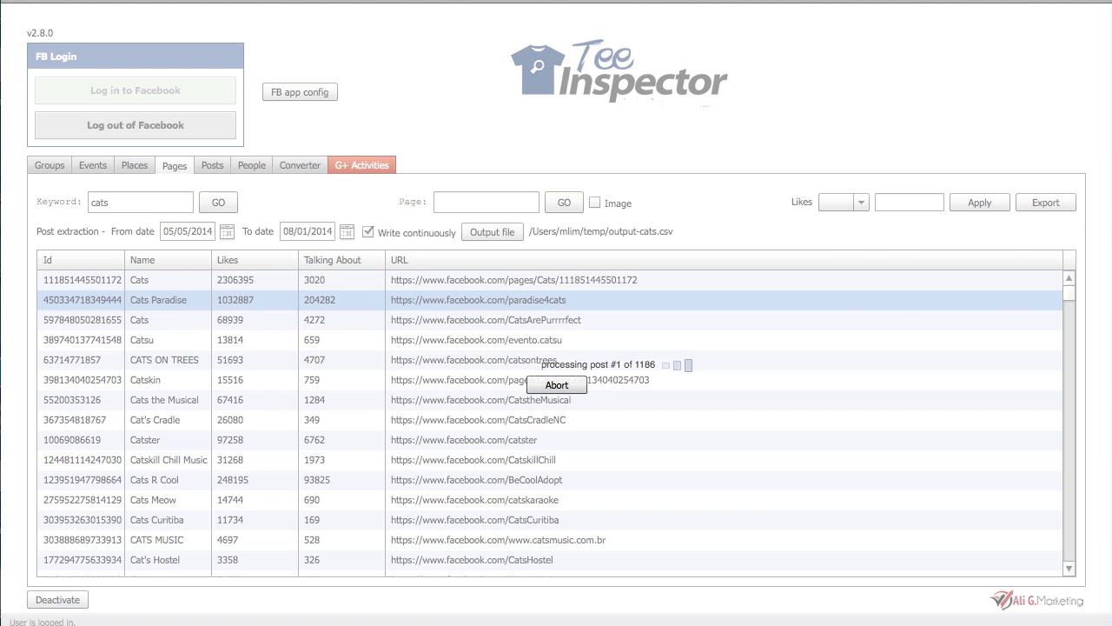
Switch to Finder, close the extra temp window and check the size of output-cats.csv in the temp folder.
{"action": "key", "text": "super+Tab"}
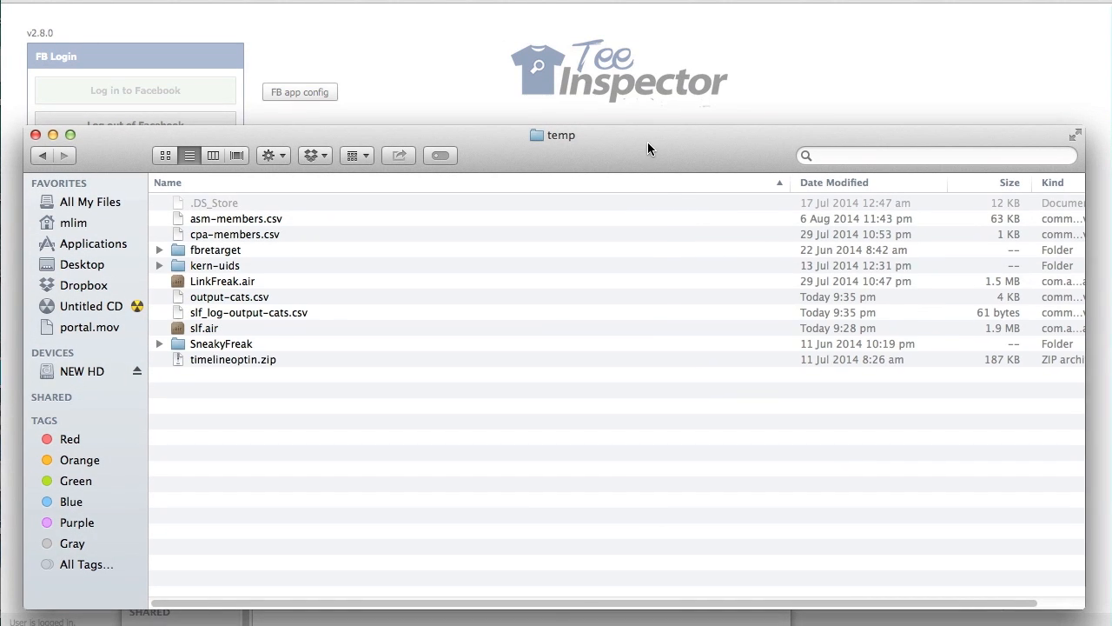
{"action": "left_click_drag", "start_coordinate": [648, 142], "coordinate": [646, 19]}
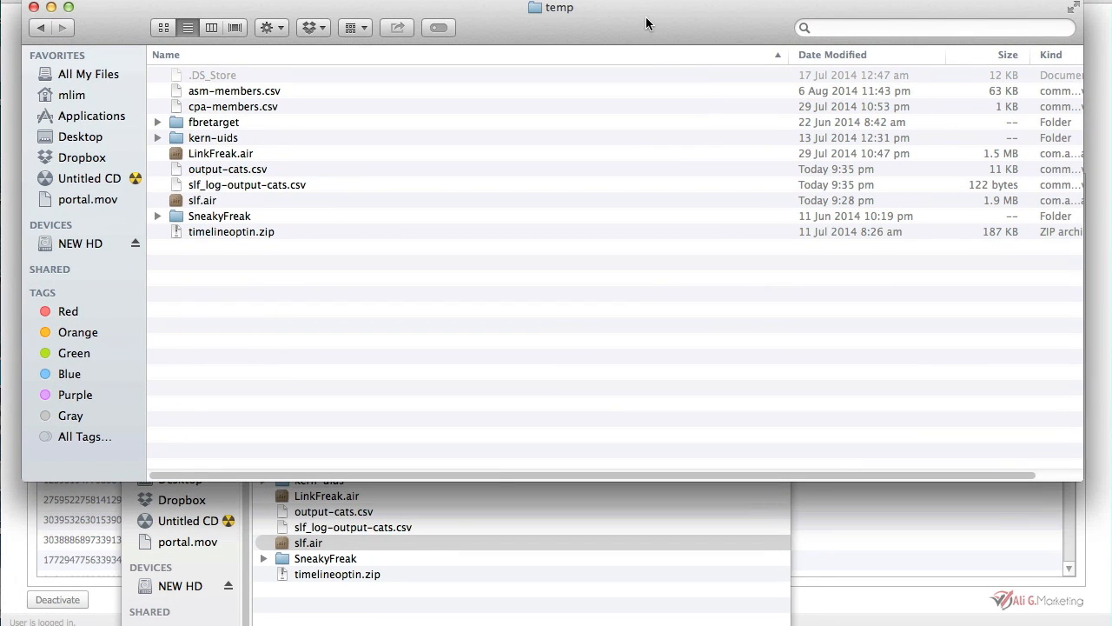
{"action": "left_click", "coordinate": [309, 622]}
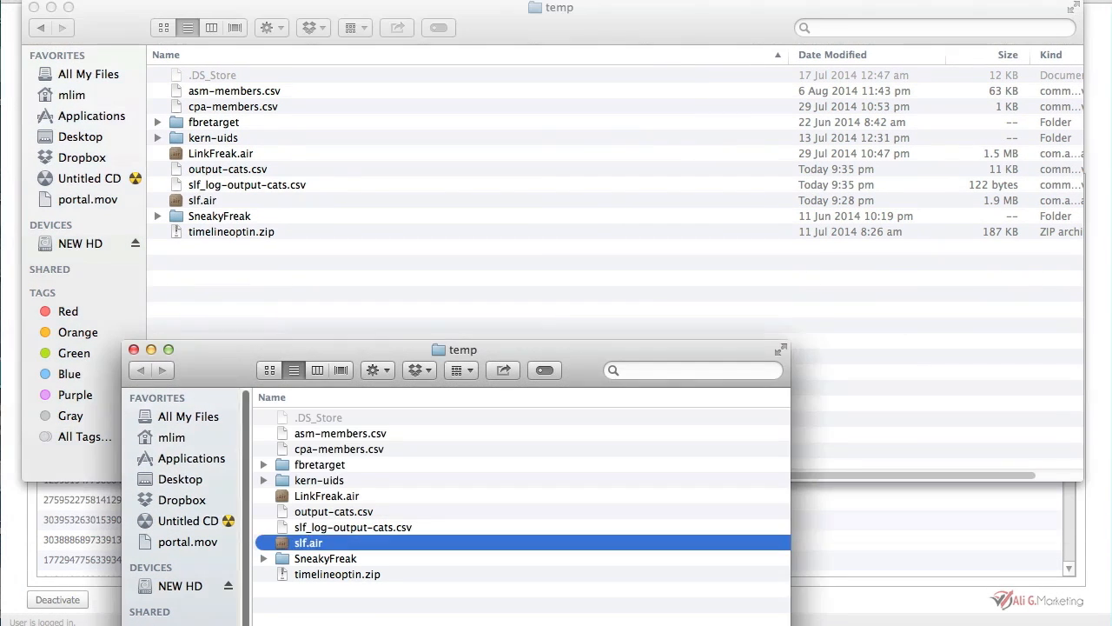
{"action": "left_click", "coordinate": [133, 349]}
{"action": "left_click", "coordinate": [258, 166]}
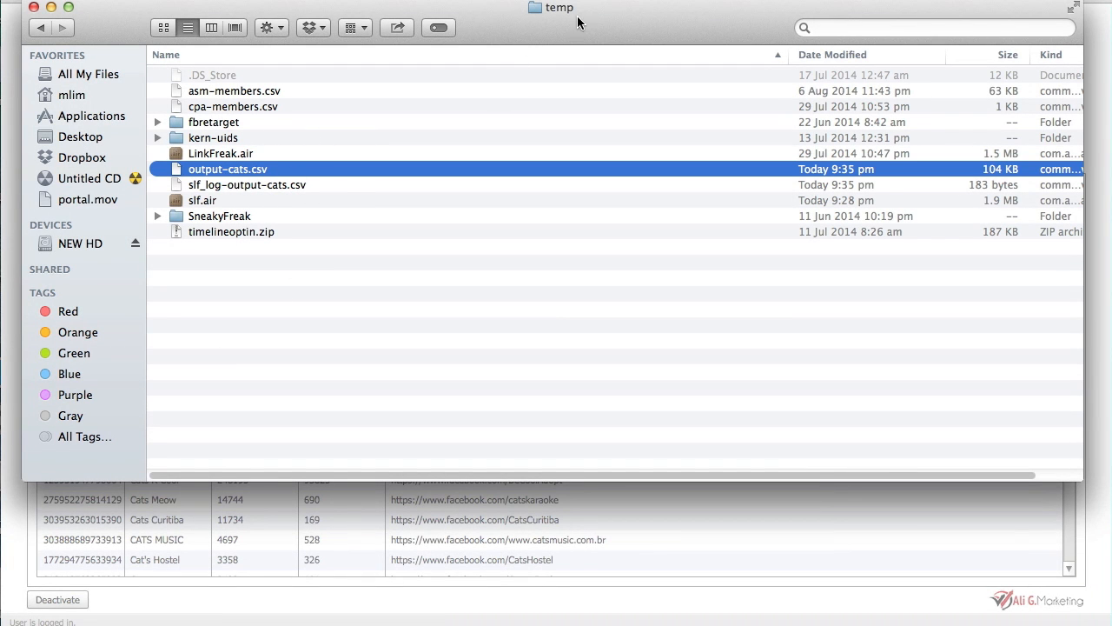
Move the temp folder window clear of the extraction progress and preview the uids in output-cats.csv, closing the preview when done.
{"action": "left_click_drag", "start_coordinate": [589, 32], "coordinate": [594, 397]}
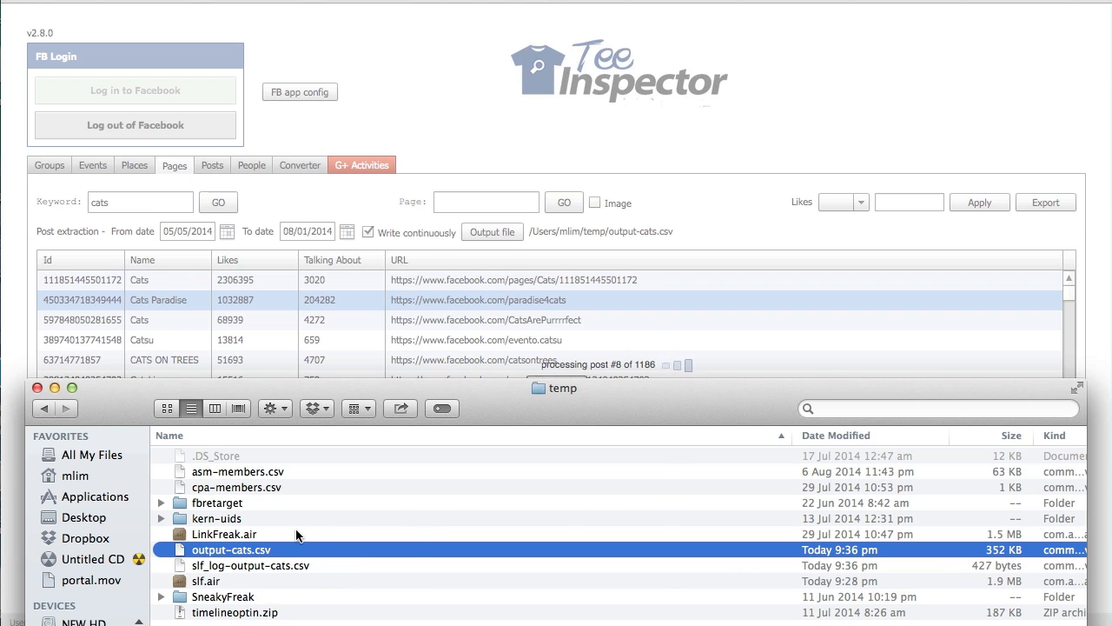
{"action": "key", "text": "space"}
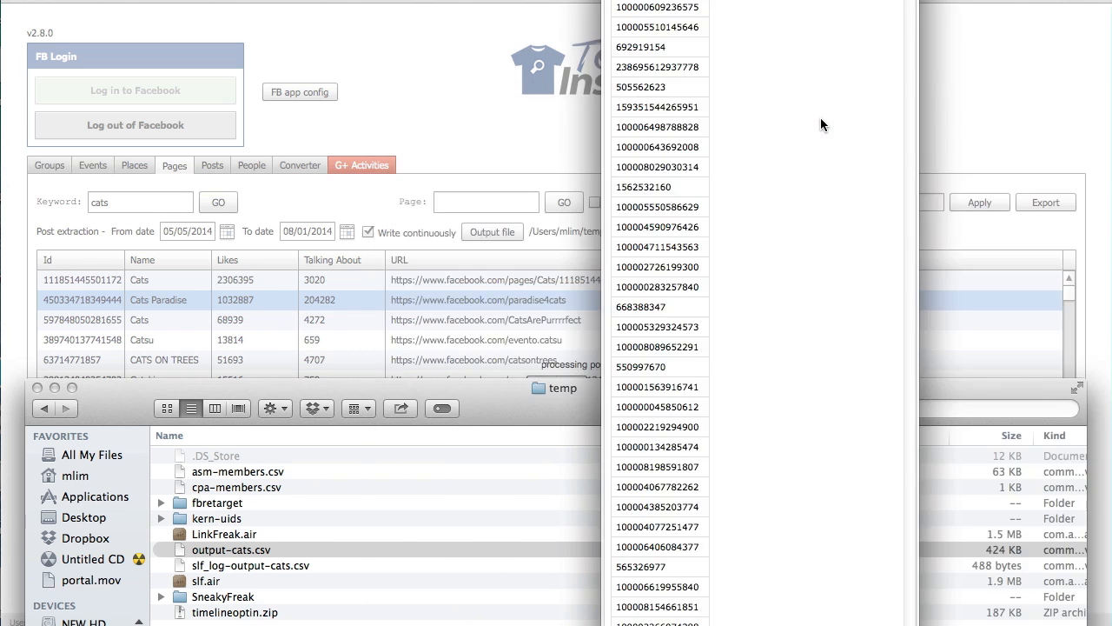
{"action": "left_click_drag", "start_coordinate": [691, 0], "coordinate": [506, 26]}
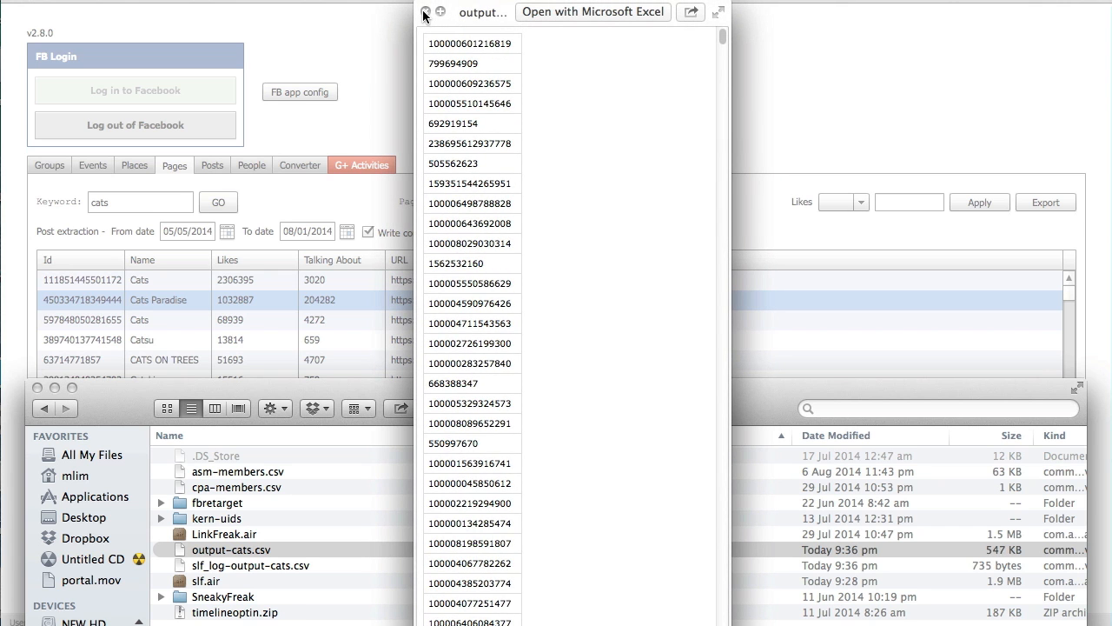
{"action": "left_click", "coordinate": [425, 13]}
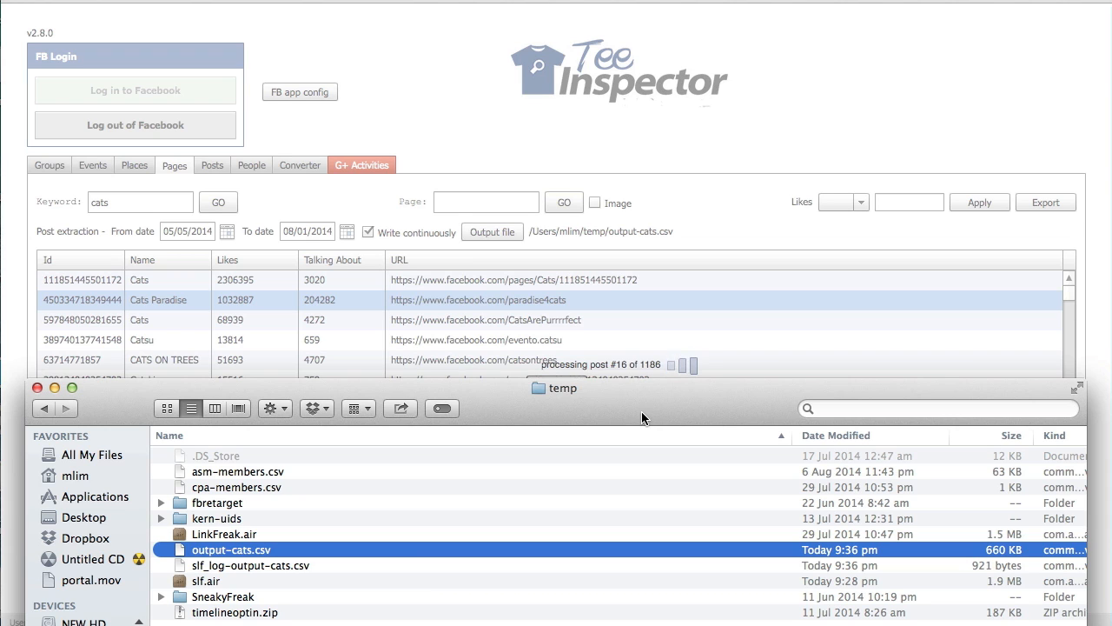
Preview slf_log-output-cats.csv in the temp folder to examine which posts are logged as processed, and close the preview.
{"action": "left_click", "coordinate": [294, 565]}
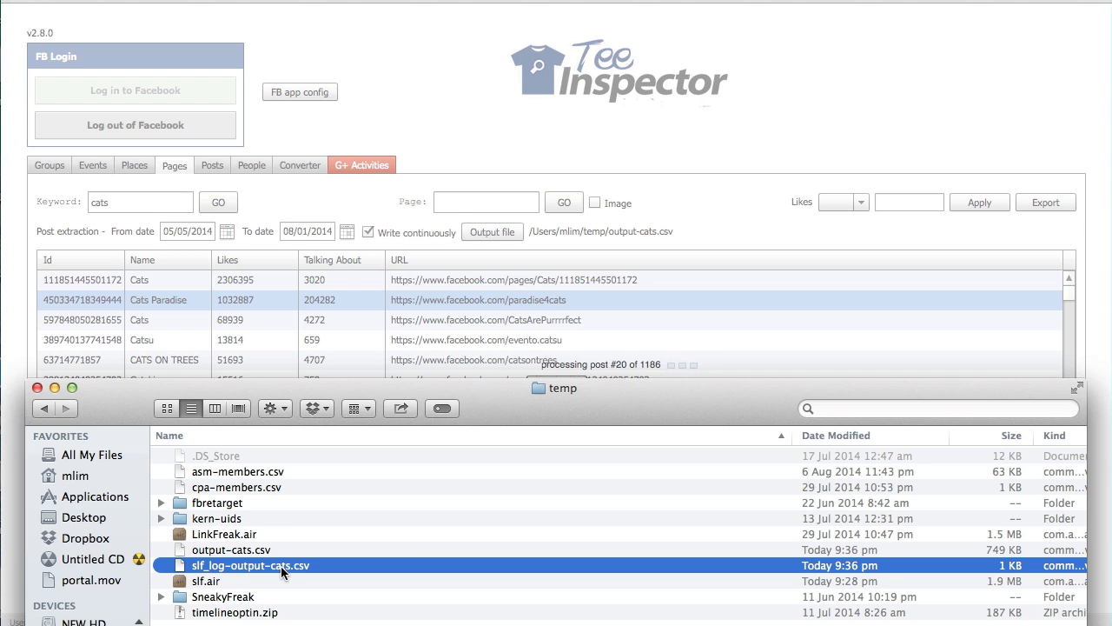
{"action": "key", "text": "space"}
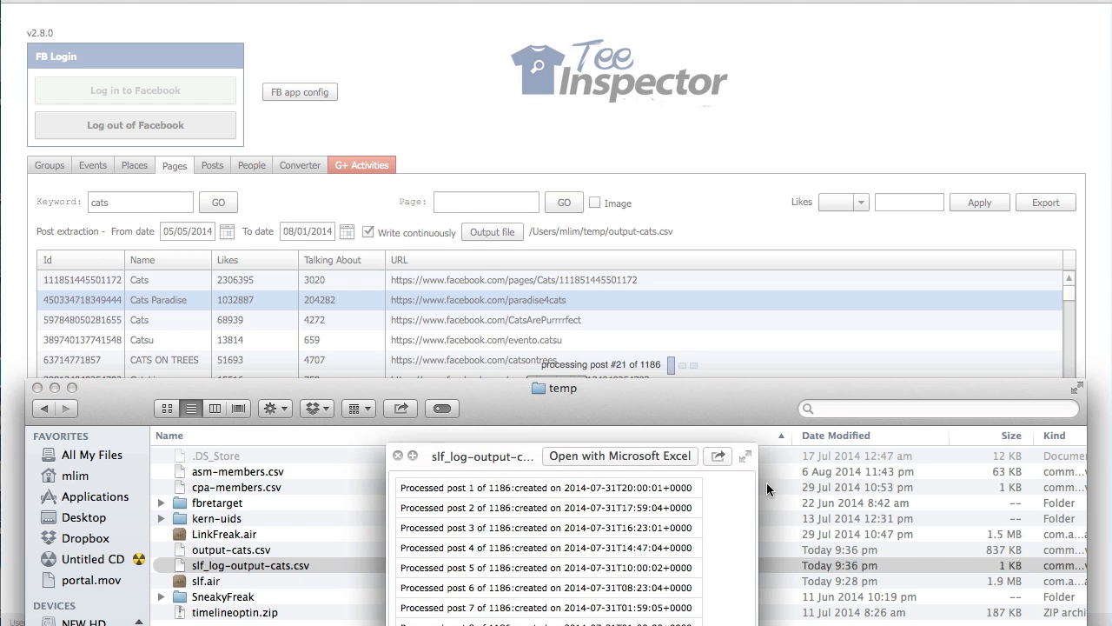
{"action": "left_click_drag", "start_coordinate": [505, 382], "coordinate": [497, 17]}
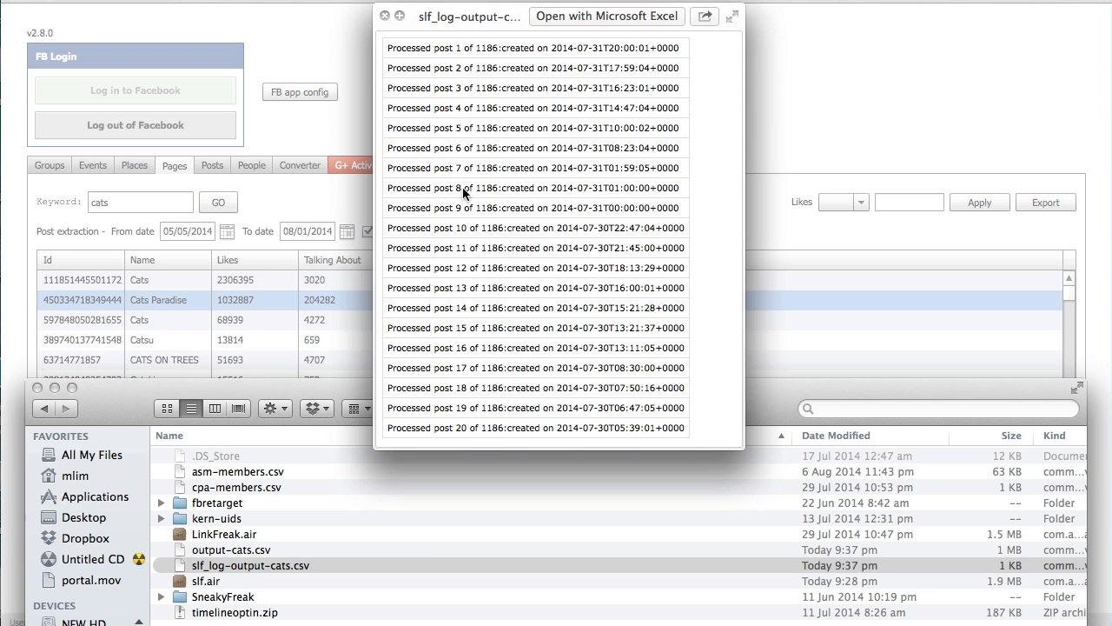
{"action": "key", "text": "space"}
{"action": "key", "text": "space"}
{"action": "left_click", "coordinate": [385, 15]}
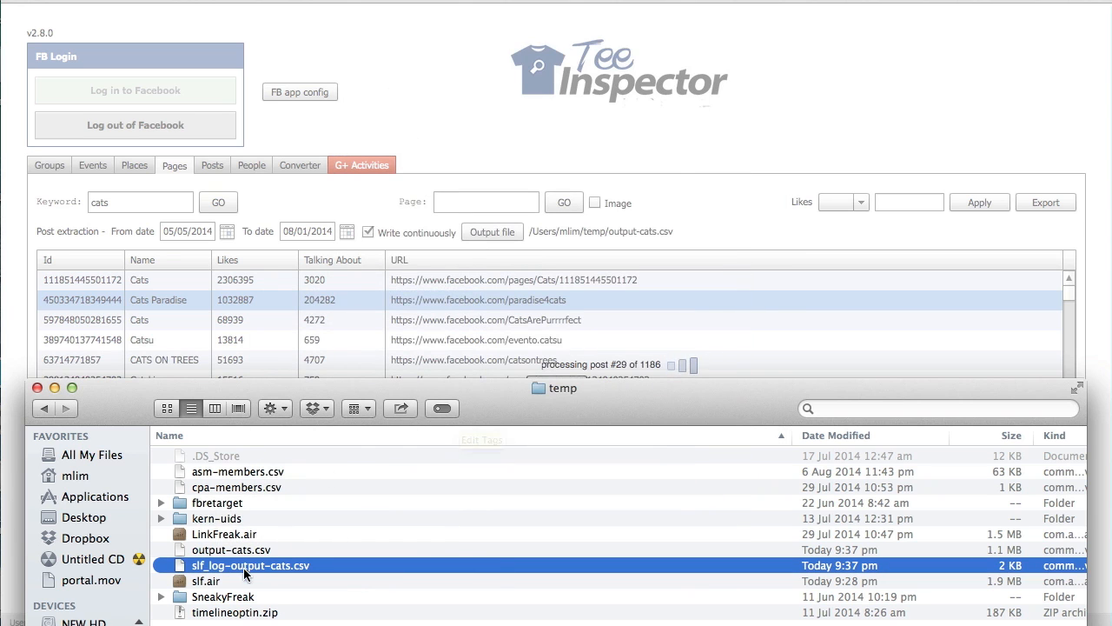
Reopen the preview of slf_log-output-cats.csv to check the creation date of the last processed post, and close it.
{"action": "key", "text": "space"}
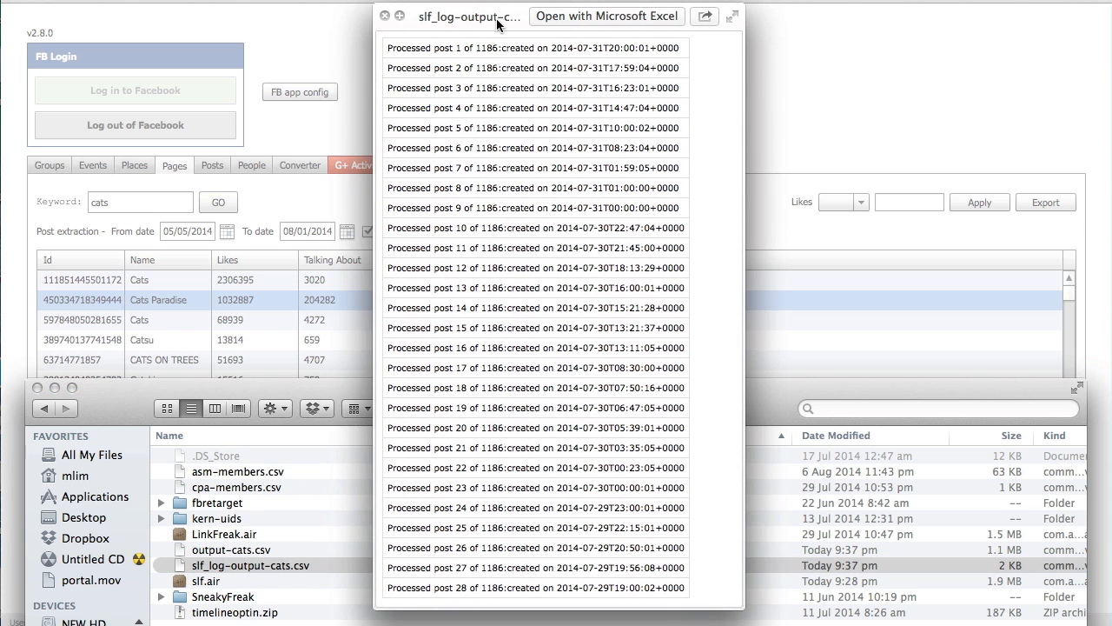
{"action": "left_click_drag", "start_coordinate": [499, 24], "coordinate": [475, 1]}
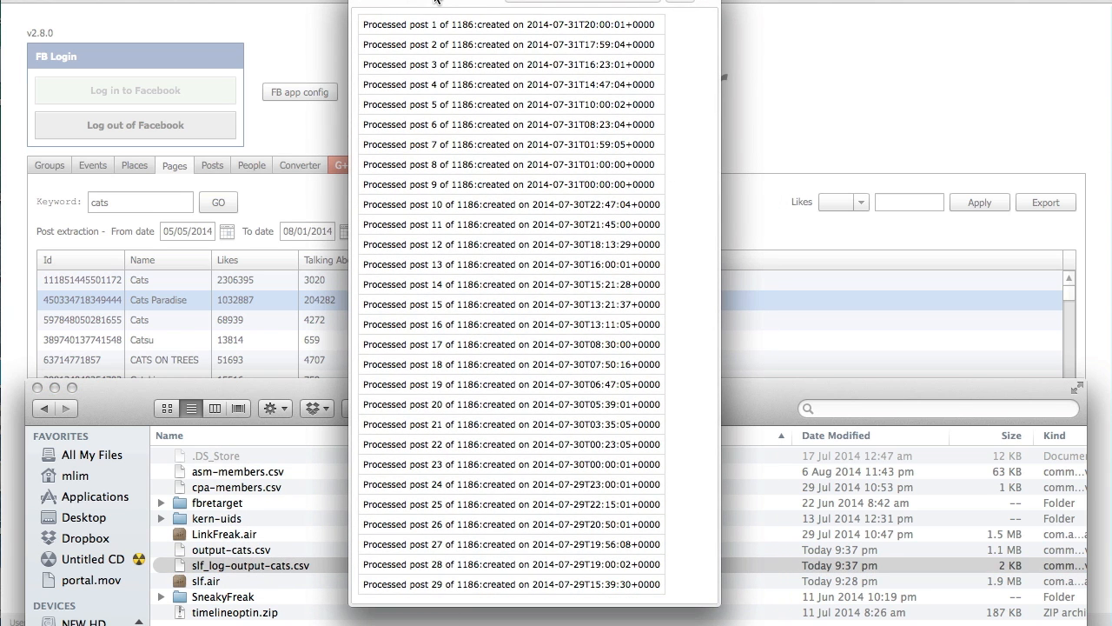
{"action": "left_click_drag", "start_coordinate": [436, 0], "coordinate": [210, 31]}
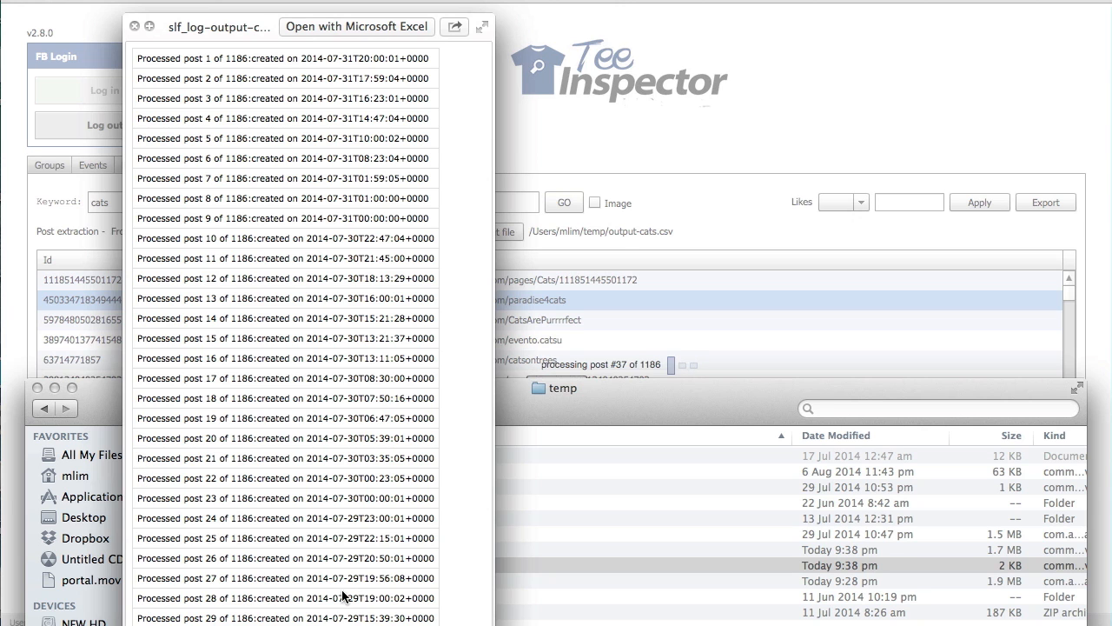
{"action": "key", "text": "space"}
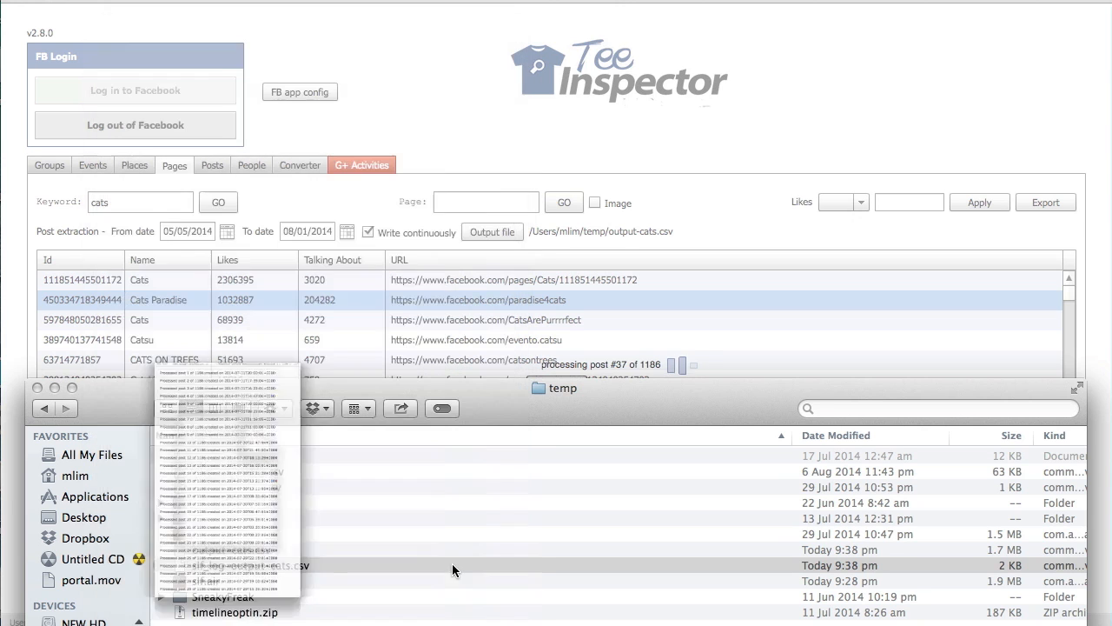
Return to Tee Inspector and set the post extraction's To date to 07/29/2014, keeping continuous writing enabled.
{"action": "left_click", "coordinate": [708, 186]}
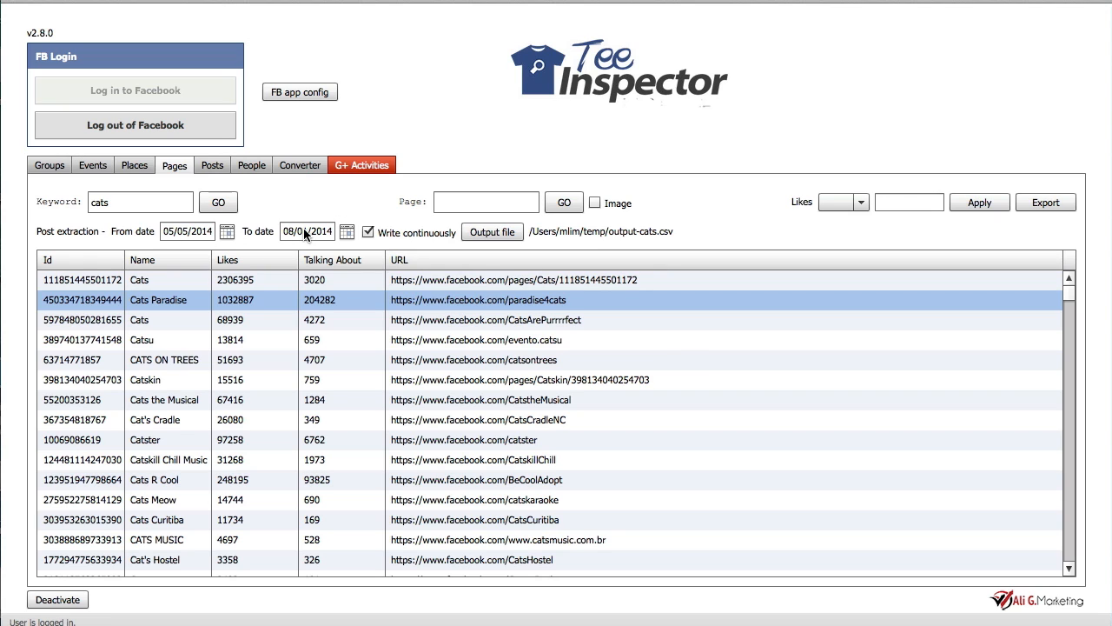
{"action": "left_click", "coordinate": [347, 231]}
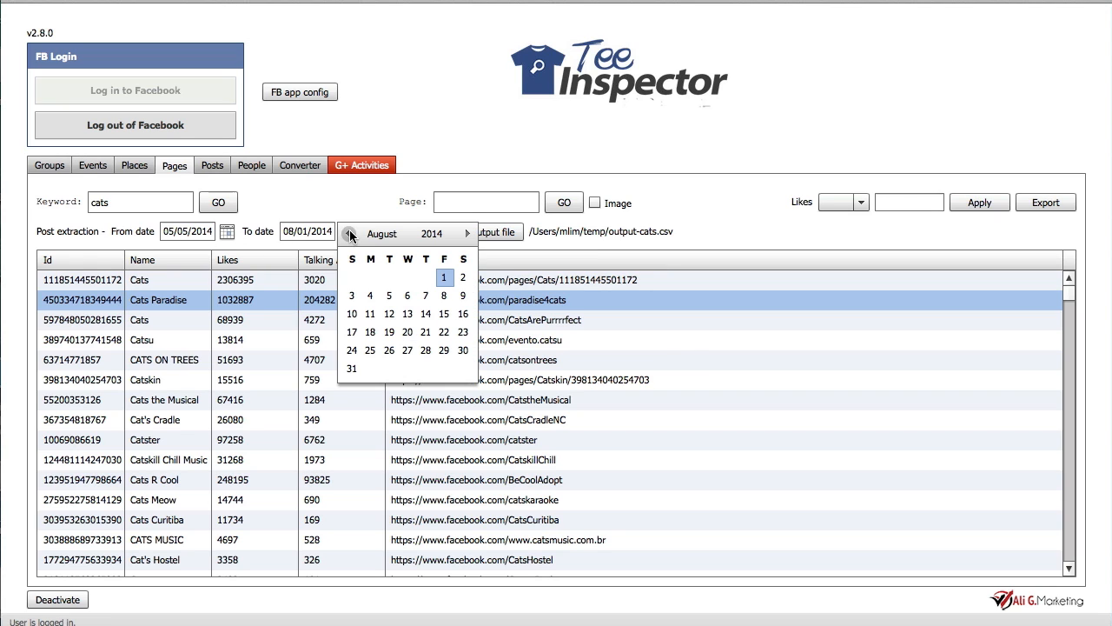
{"action": "left_click", "coordinate": [348, 233]}
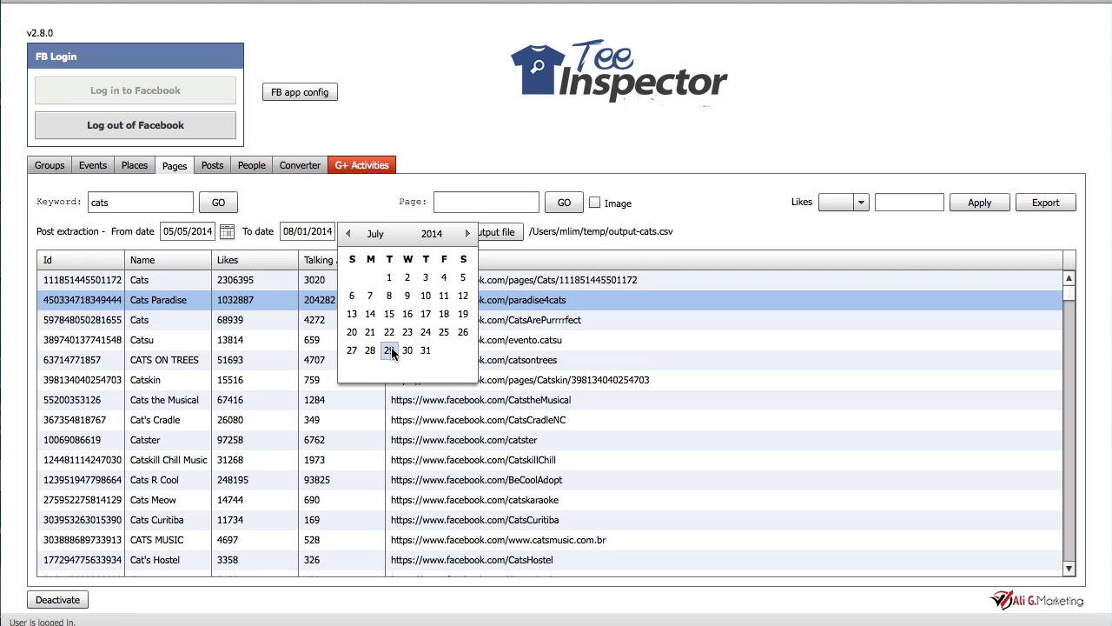
{"action": "left_click", "coordinate": [407, 349]}
{"action": "left_click", "coordinate": [368, 230]}
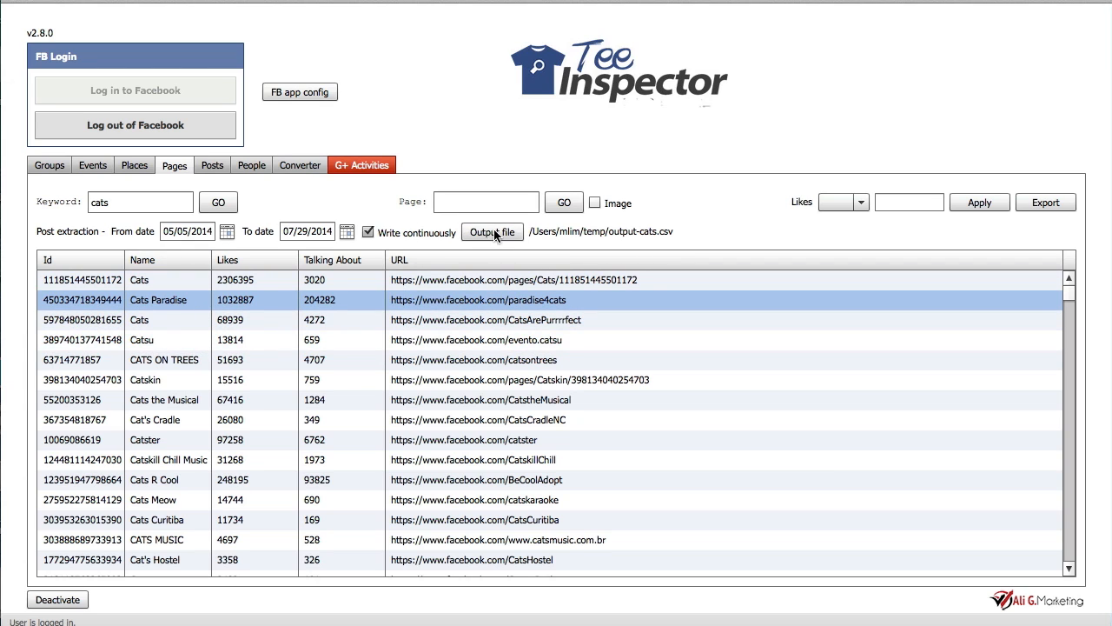